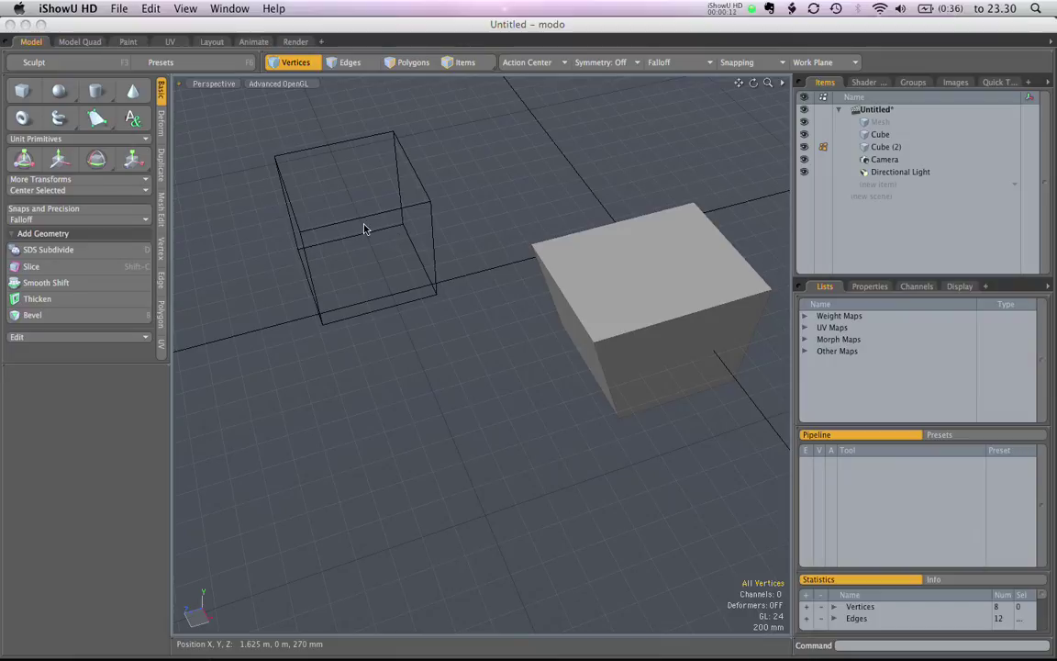
# Load the Drag Snap Rigid preset from the Snaps and Precision presets
pyautogui.click(102, 209)
pyautogui.click(119, 157)
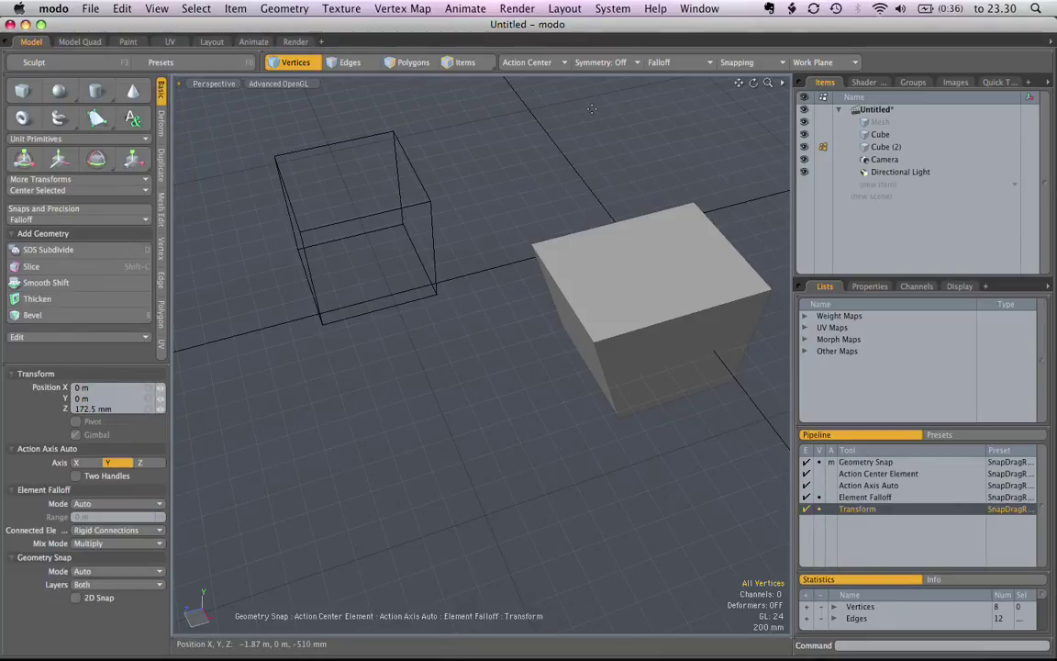
# Turn on Geometry snapping and limit its target layers to Background
pyautogui.click(738, 61)
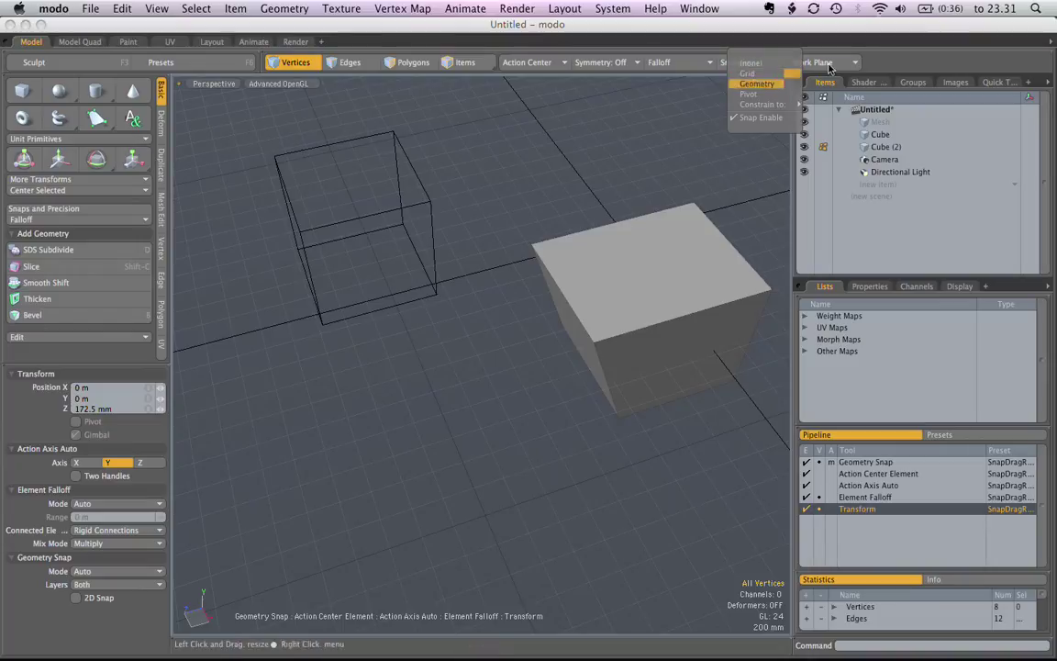
pyautogui.click(750, 73)
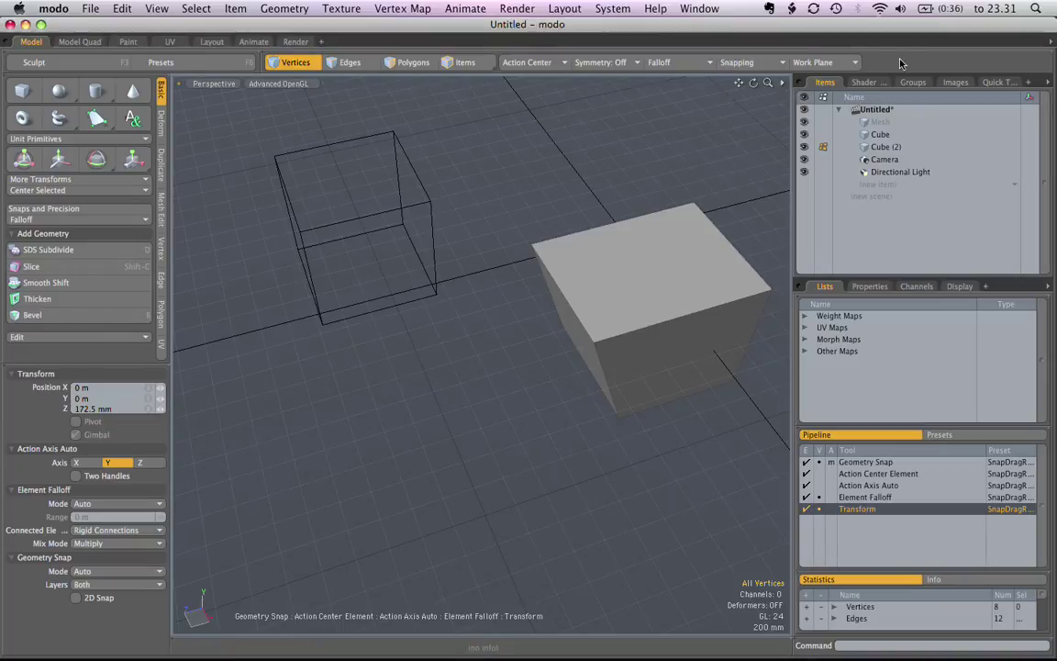
pyautogui.click(103, 587)
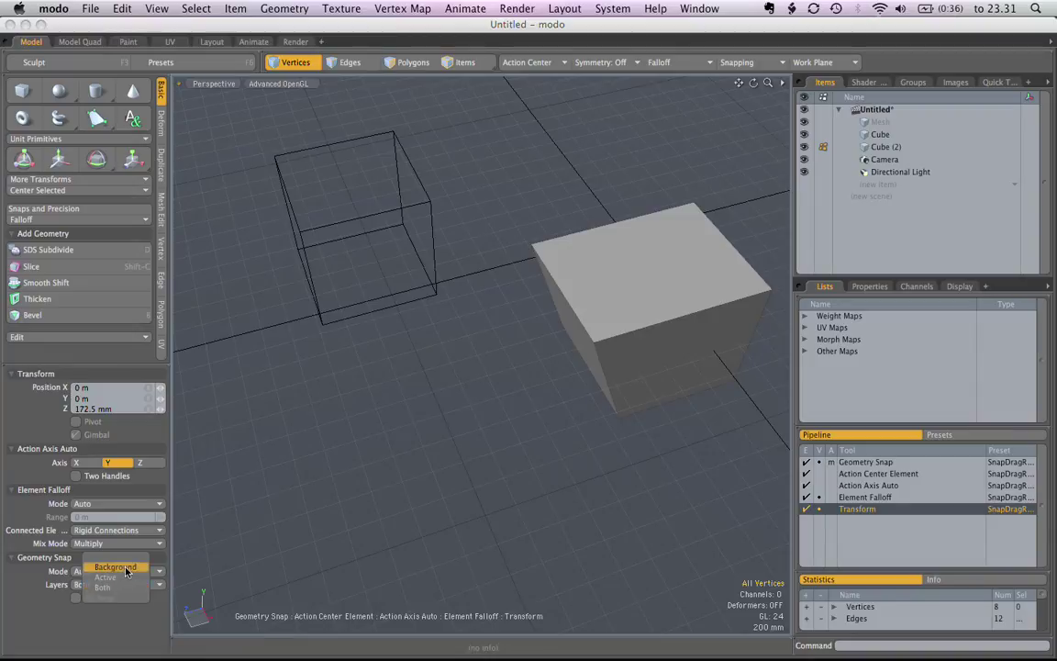
pyautogui.click(112, 567)
pyautogui.keyDown('alt'); pyautogui.moveTo(481, 374); pyautogui.dragTo(461, 363); pyautogui.keyUp('alt')
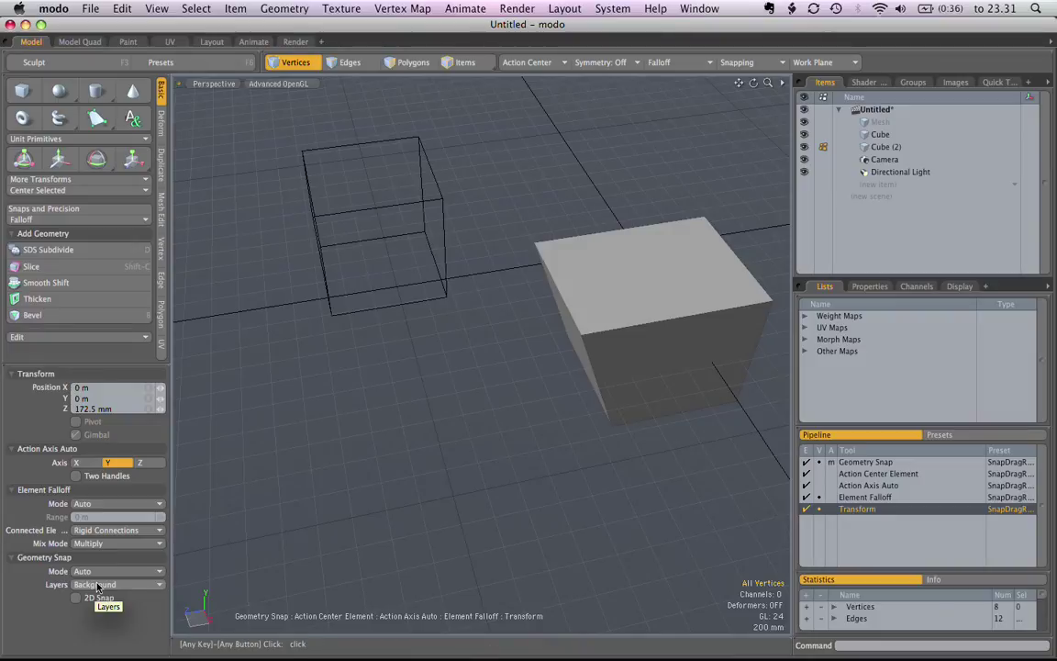
# Set the geometry snap layers back to Both
pyautogui.click(97, 587)
pyautogui.click(119, 540)
pyautogui.scroll(-2, 335, 472)
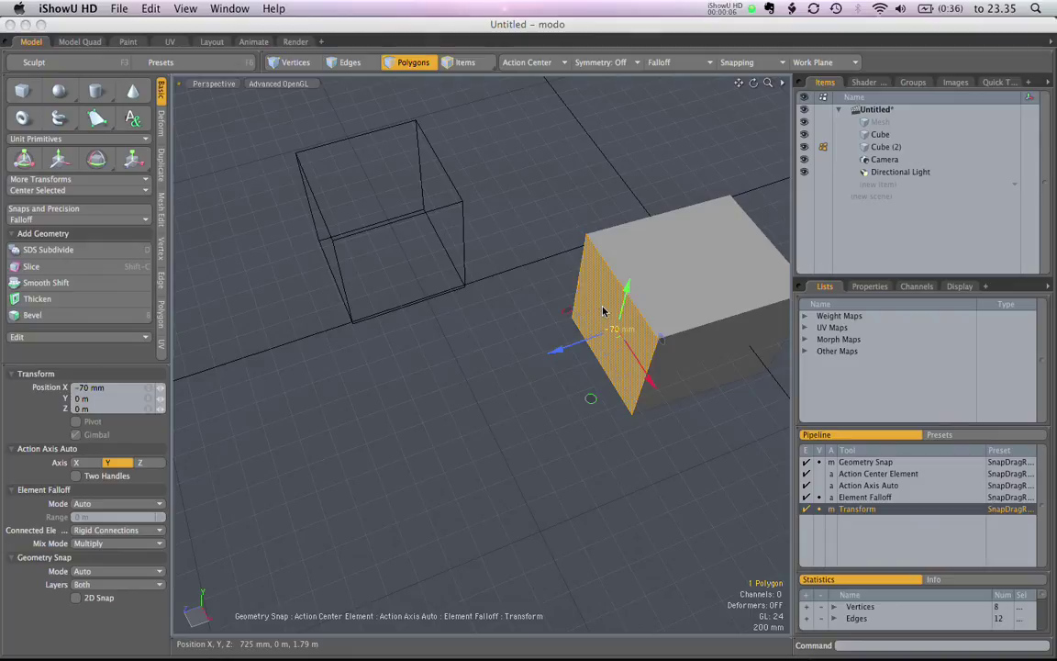
# Snap-drag the box's side face toward the wireframe cube, then switch to Vertices mode
pyautogui.click(604, 307)
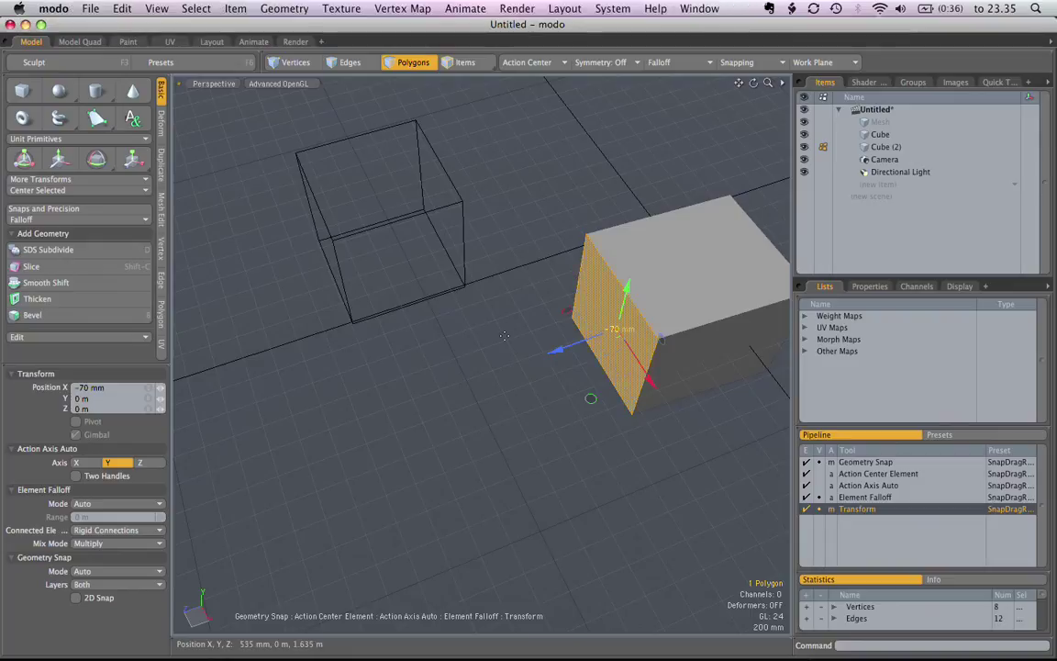
pyautogui.moveTo(604, 307)
pyautogui.mouseDown()
pyautogui.moveTo(413, 294)
pyautogui.moveTo(670, 264)
pyautogui.moveTo(473, 276)
pyautogui.moveTo(389, 237)
pyautogui.moveTo(548, 306)
pyautogui.moveTo(624, 317)
pyautogui.moveTo(607, 314)
pyautogui.mouseUp()
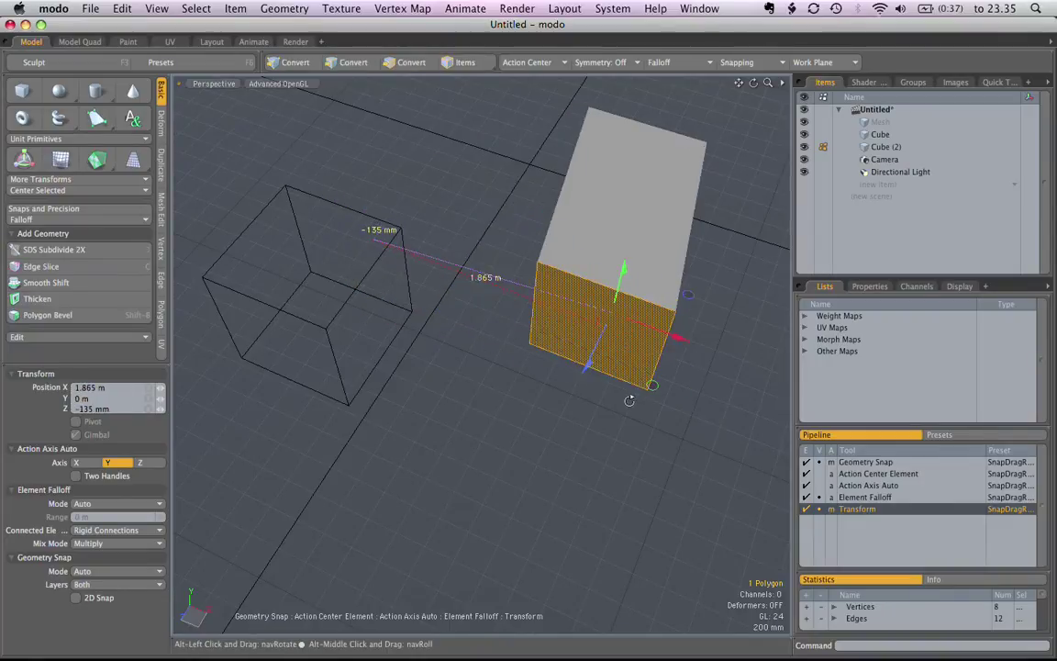
pyautogui.keyDown('alt'); pyautogui.moveTo(630, 401); pyautogui.dragTo(570, 379); pyautogui.keyUp('alt')
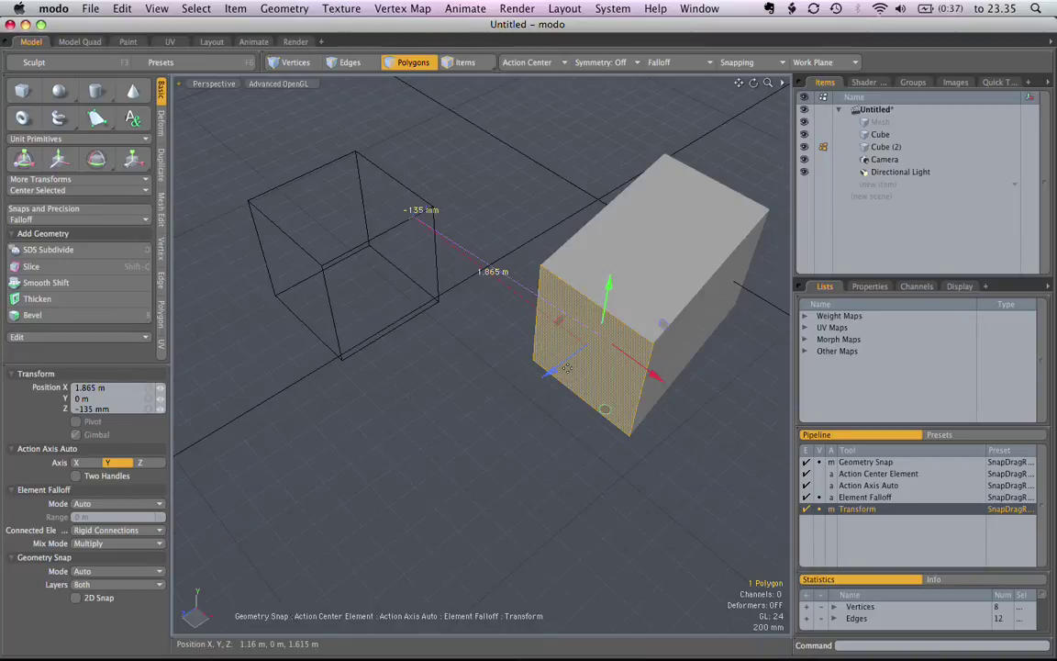
pyautogui.press('1')
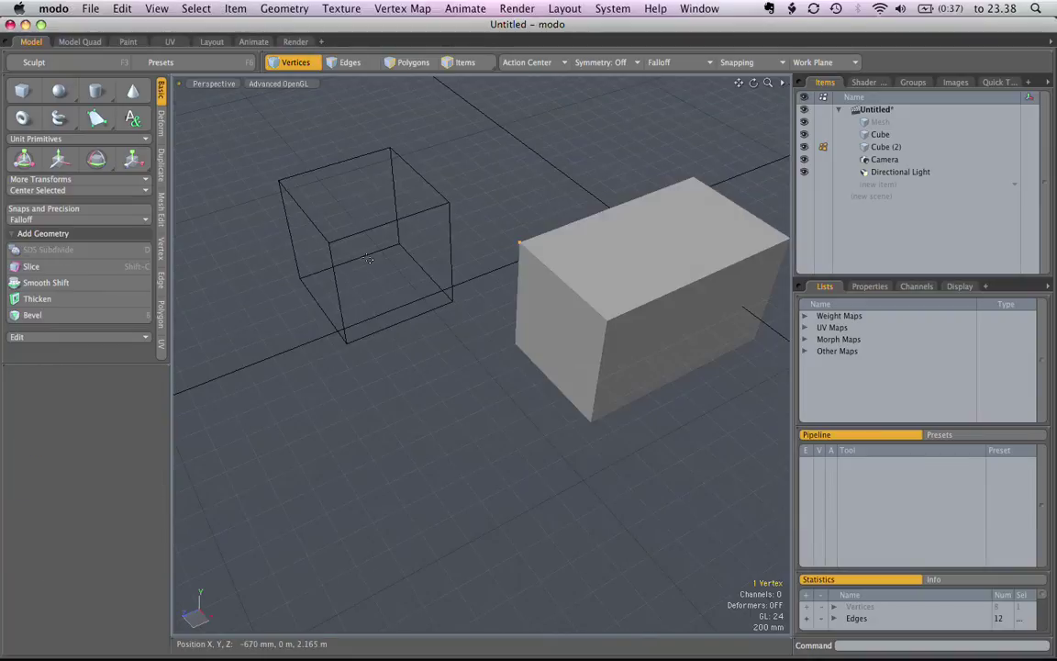
# With Drag Snap Rigid reloaded, snap the box's top corner vertex onto the cube's corner (X -720 mm, Z 665 mm)
pyautogui.click(101, 208)
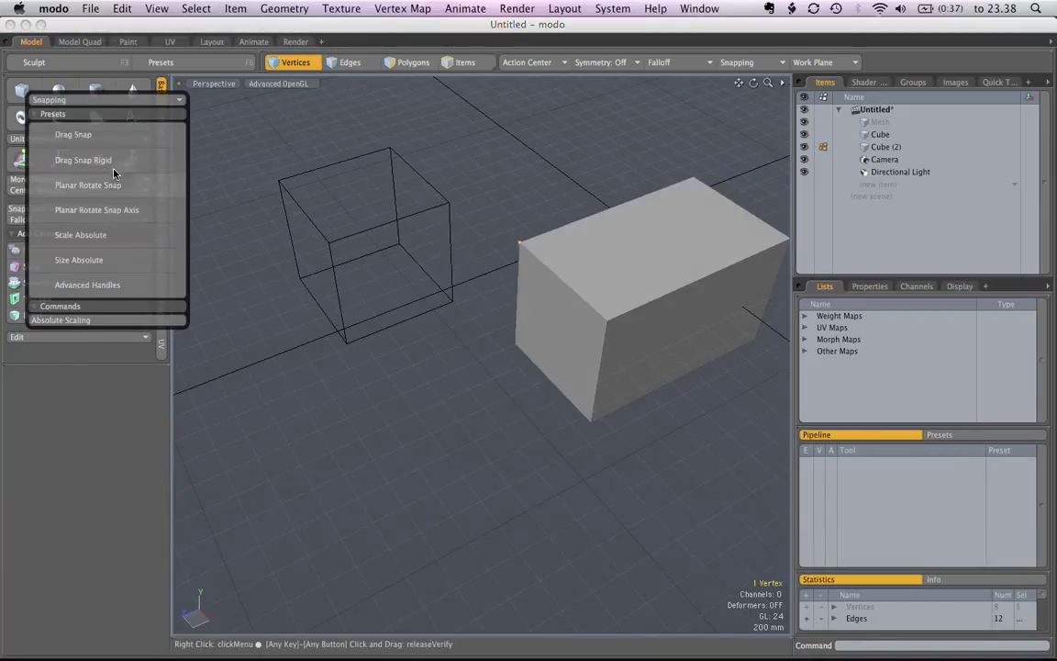
pyautogui.click(90, 160)
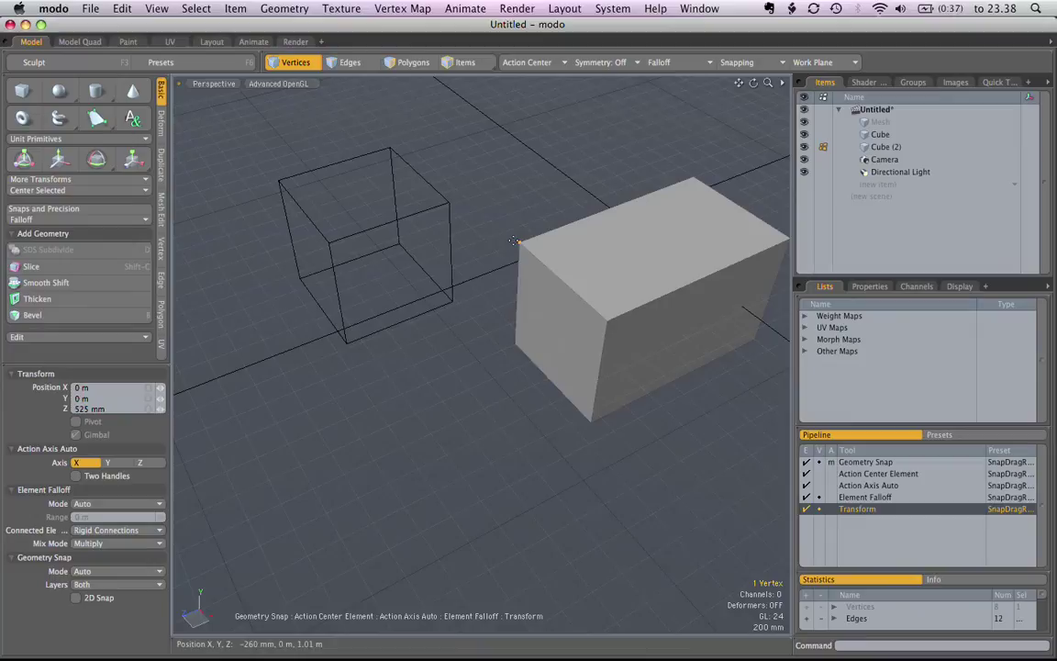
pyautogui.moveTo(521, 241)
pyautogui.mouseDown()
pyautogui.moveTo(450, 217)
pyautogui.moveTo(434, 191)
pyautogui.moveTo(390, 222)
pyautogui.moveTo(330, 238)
pyautogui.moveTo(314, 229)
pyautogui.moveTo(397, 245)
pyautogui.moveTo(390, 223)
pyautogui.mouseUp()
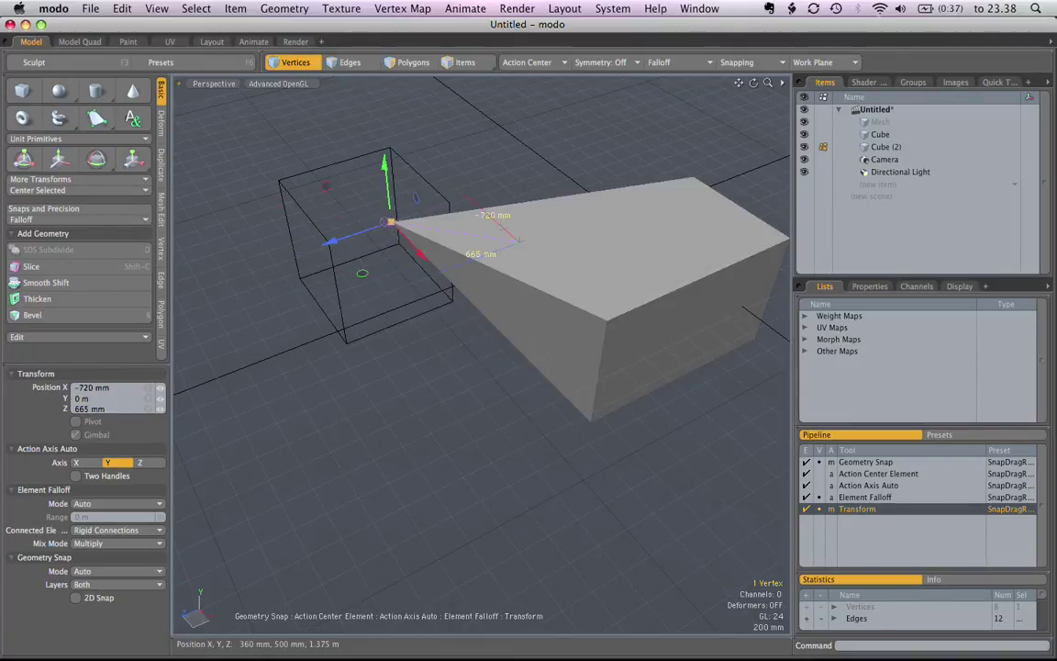
pyautogui.click(107, 572)
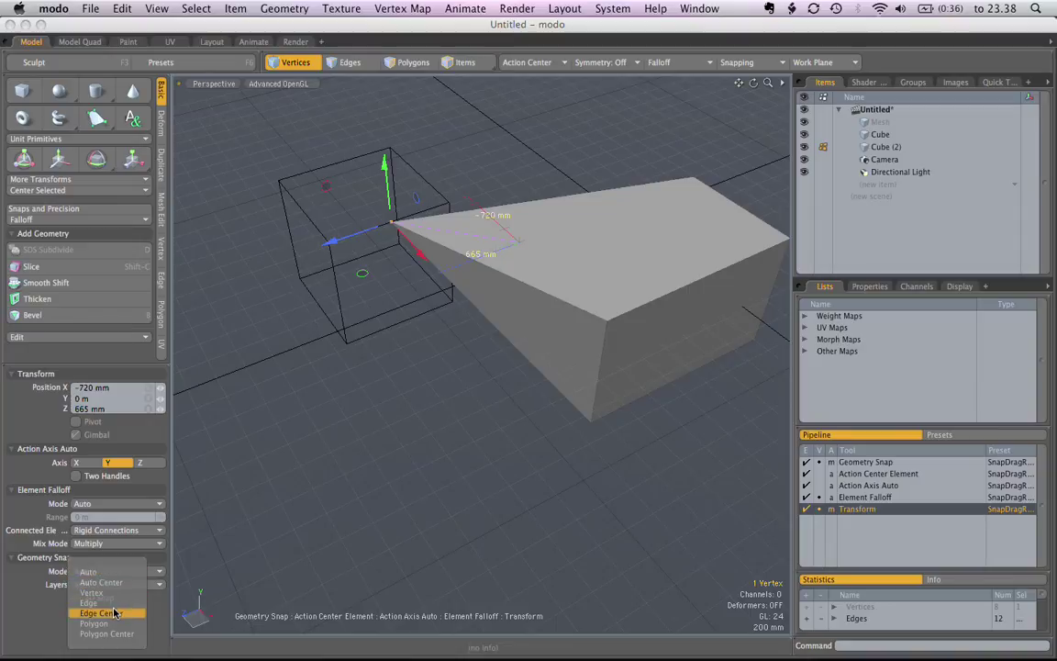
# Switch Geometry Snap Mode to Edge Center and drag the displaced corner vertex back into place
pyautogui.click(110, 613)
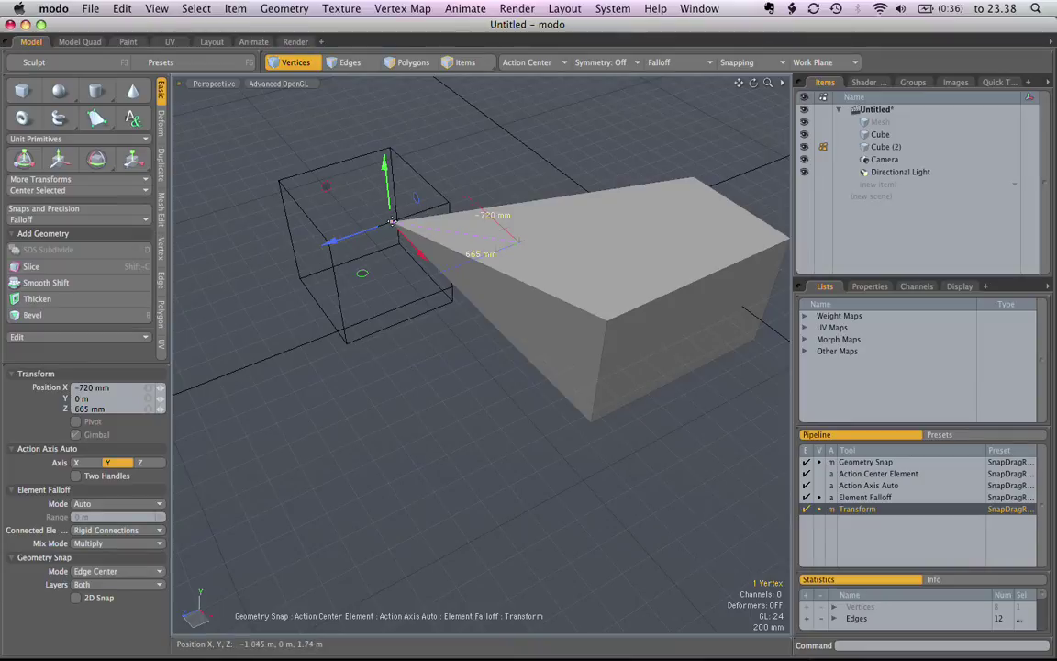
pyautogui.moveTo(392, 221); pyautogui.dragTo(462, 369)
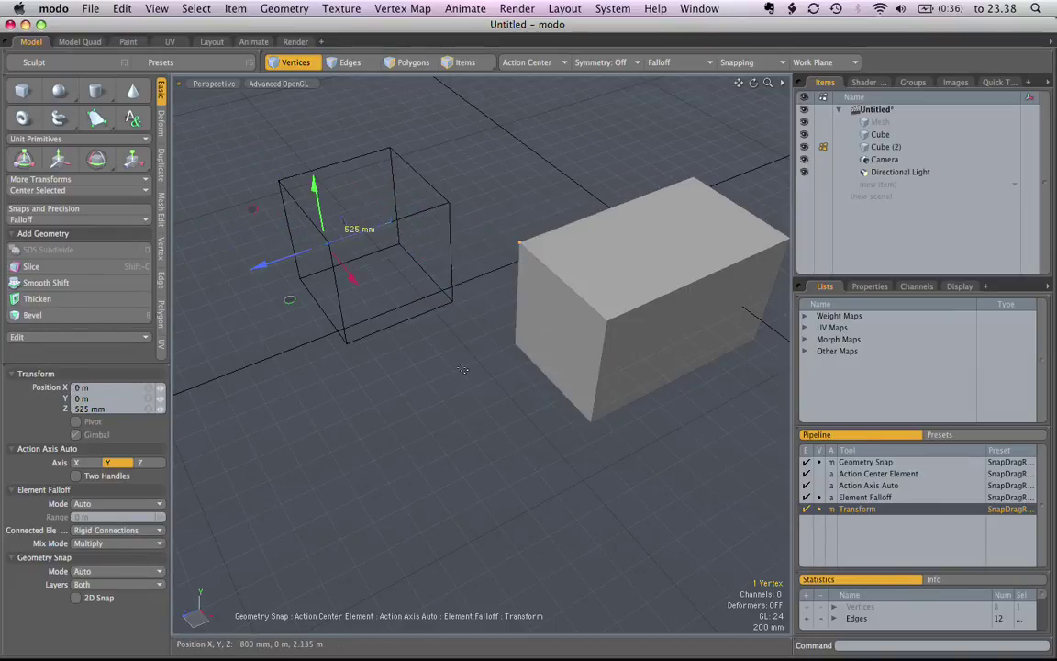
pyautogui.press('space')
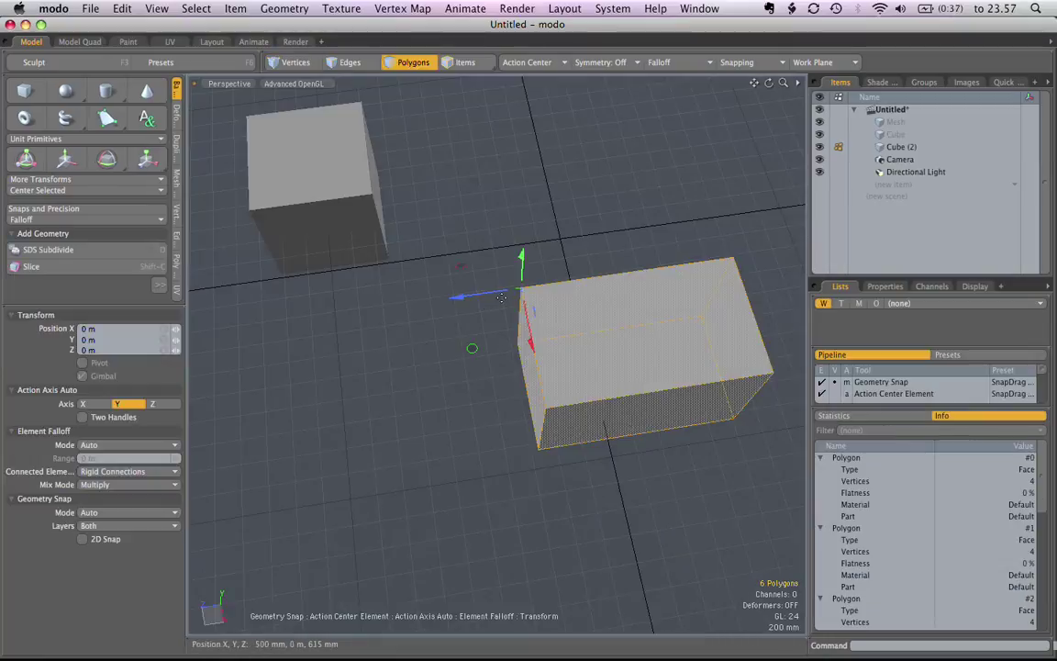
# Select the cube's top and right faces and cut a Loop Slice edge loop at 30 %
pyautogui.keyDown('alt'); pyautogui.moveTo(362, 161); pyautogui.dragTo(330, 95); pyautogui.keyUp('alt')
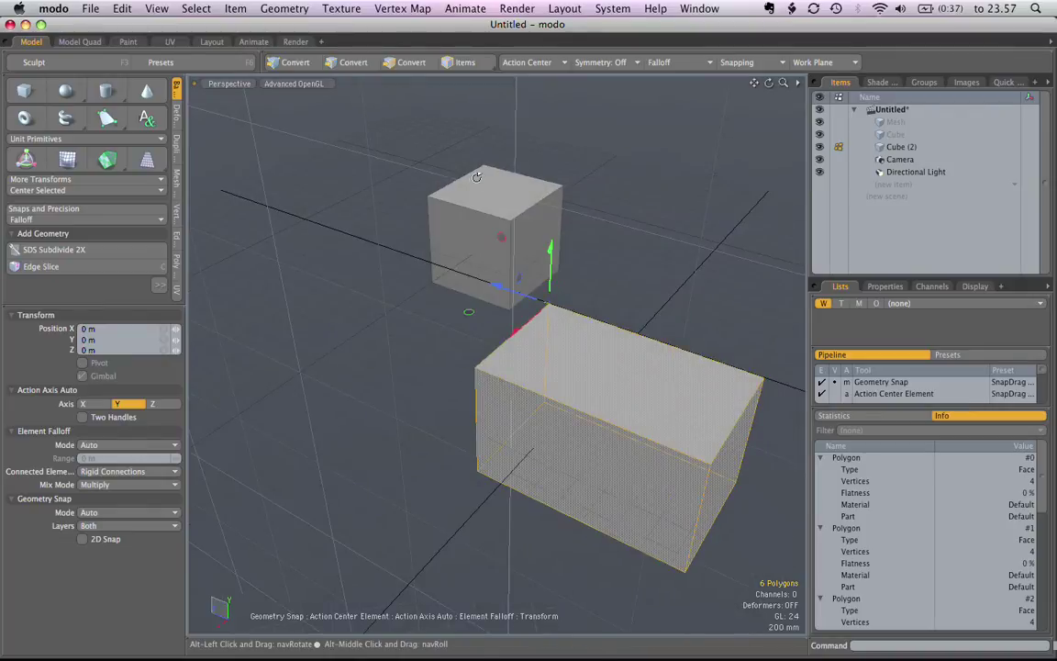
pyautogui.keyDown('alt'); pyautogui.moveTo(429, 159); pyautogui.dragTo(438, 272); pyautogui.keyUp('alt')
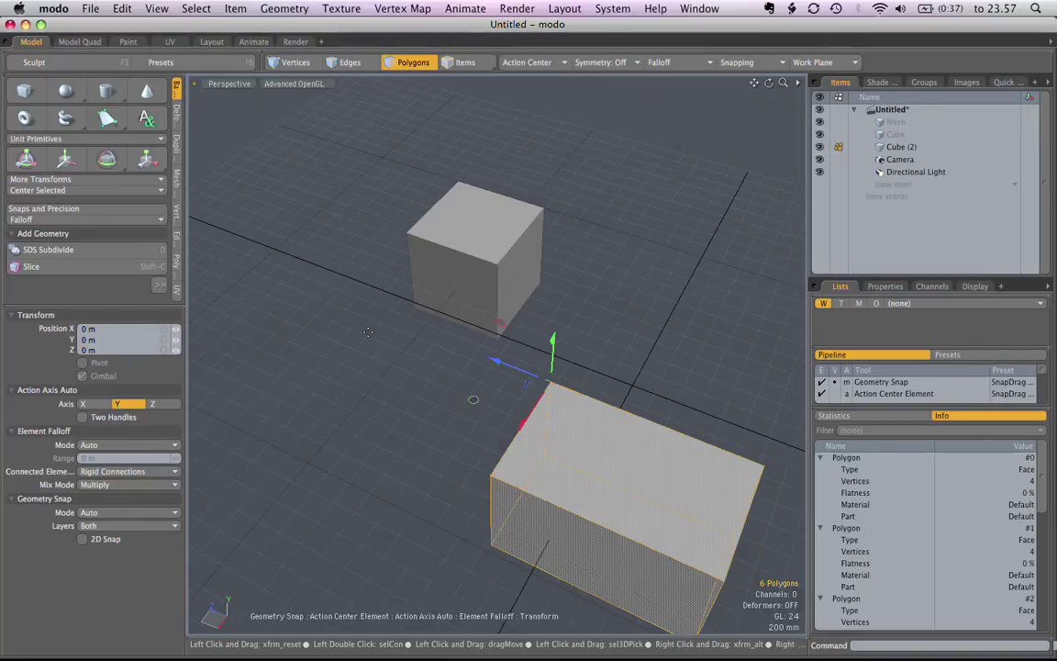
pyautogui.press('q')
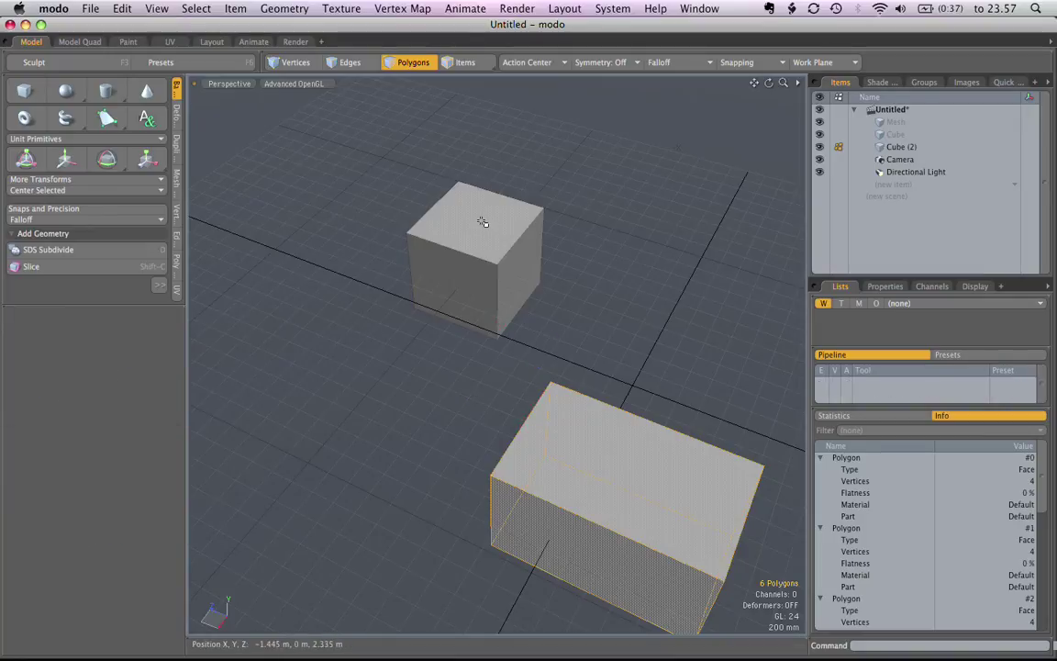
pyautogui.moveTo(483, 222); pyautogui.dragTo(530, 272)
pyautogui.press('alt')
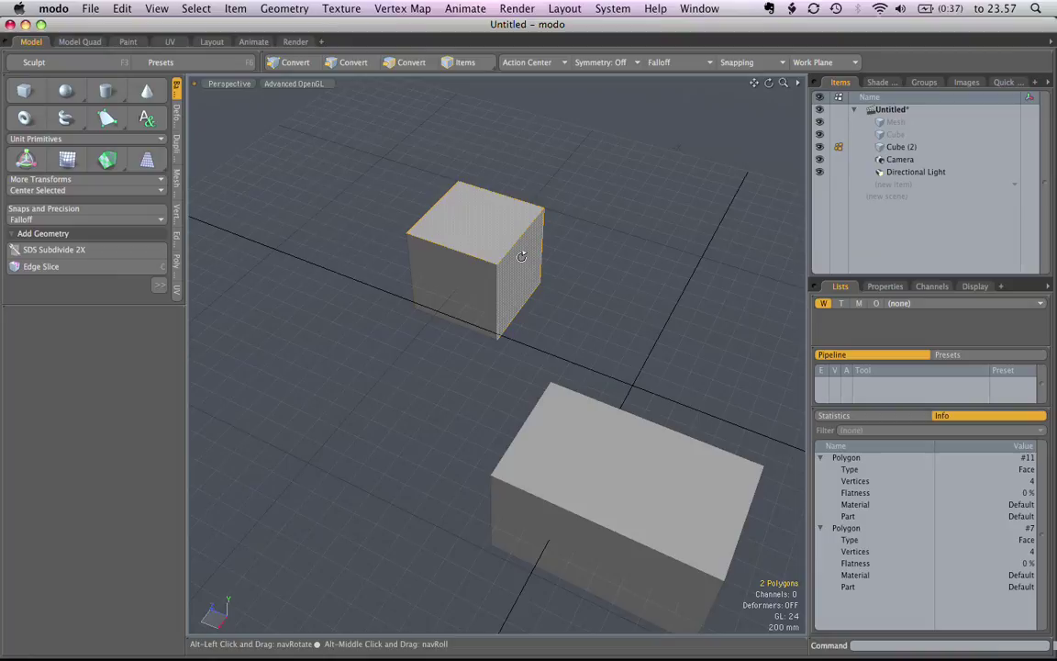
pyautogui.hotkey('alt', 'c')
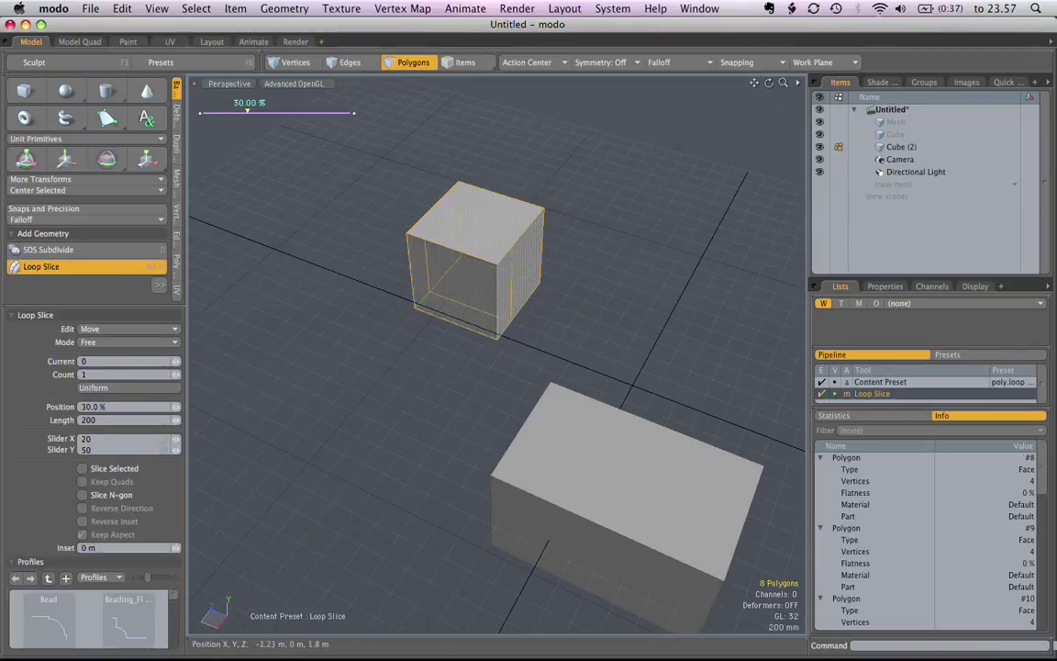
pyautogui.moveTo(245, 110); pyautogui.dragTo(248, 110)
pyautogui.press('space')
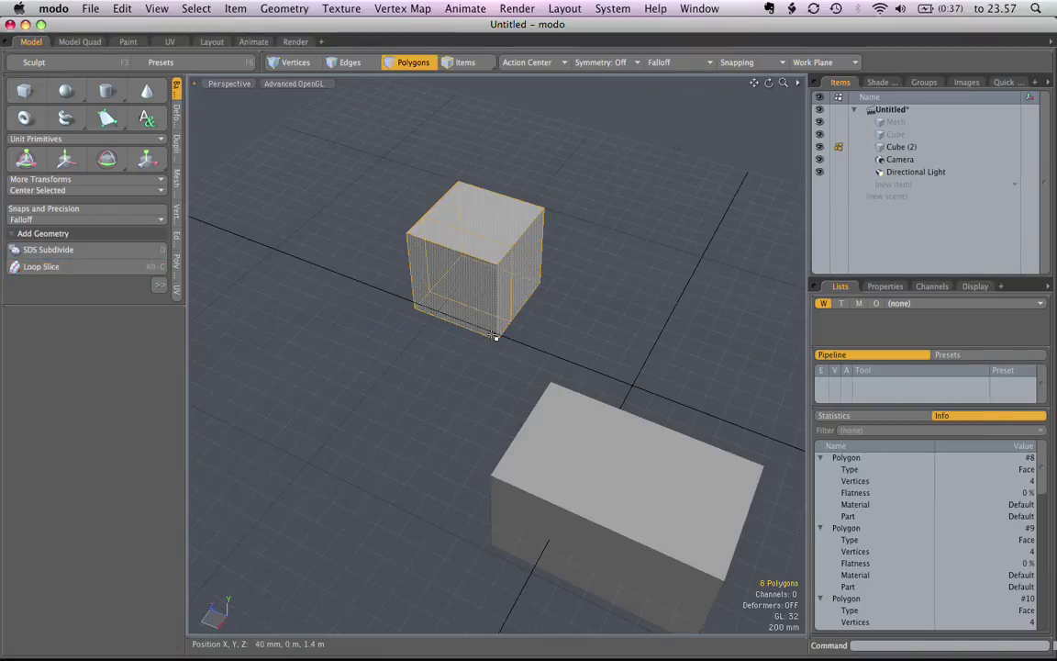
# Select the whole box and bring up the Snaps and Precision options
pyautogui.keyDown('alt'); pyautogui.moveTo(540, 457); pyautogui.dragTo(602, 431); pyautogui.keyUp('alt')
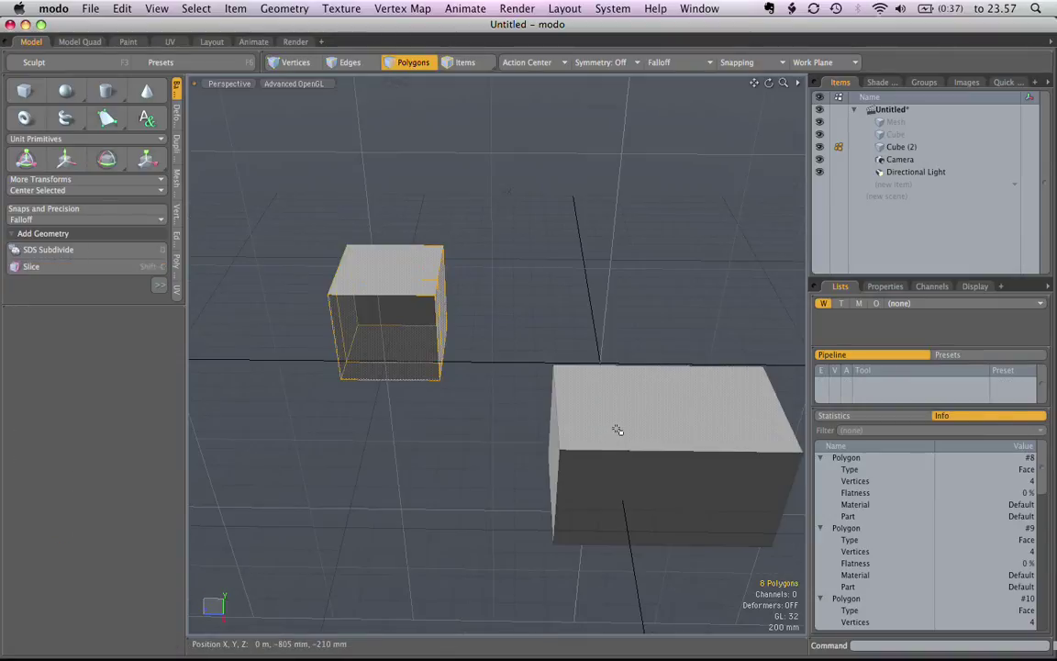
pyautogui.doubleClick(618, 430)
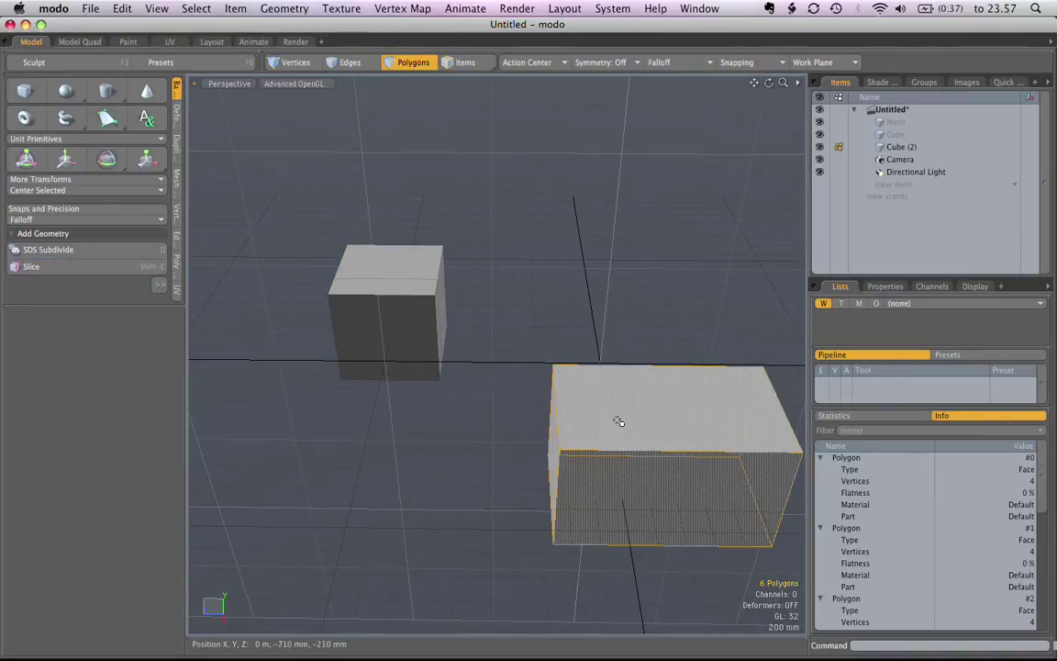
pyautogui.click(111, 213)
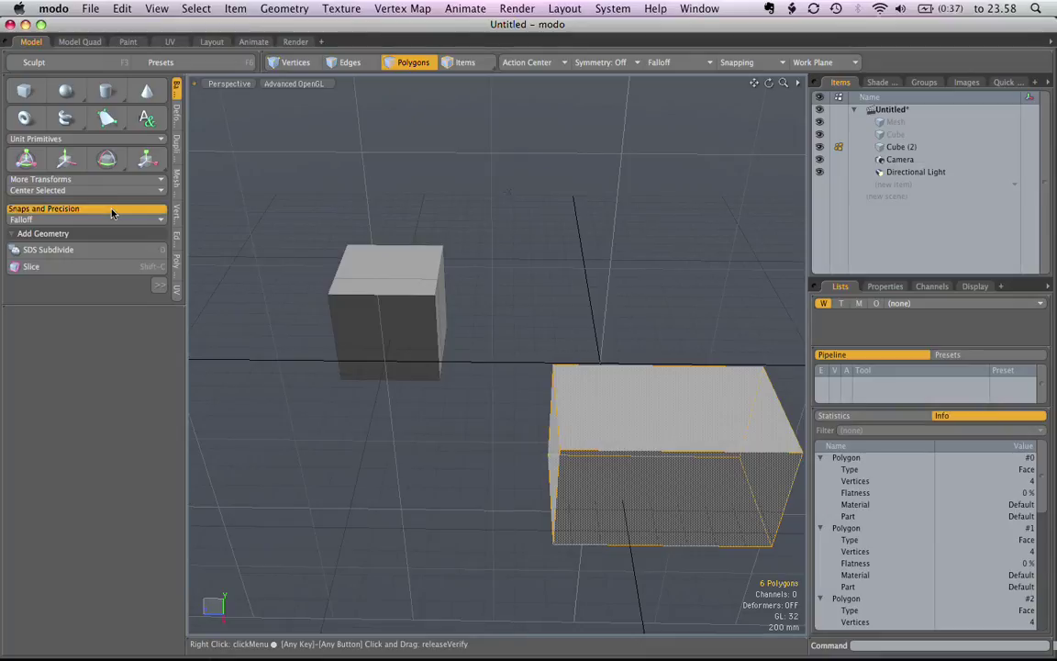
# Use Geometry Snap to move the box flush against the cube's side
pyautogui.click(85, 150)
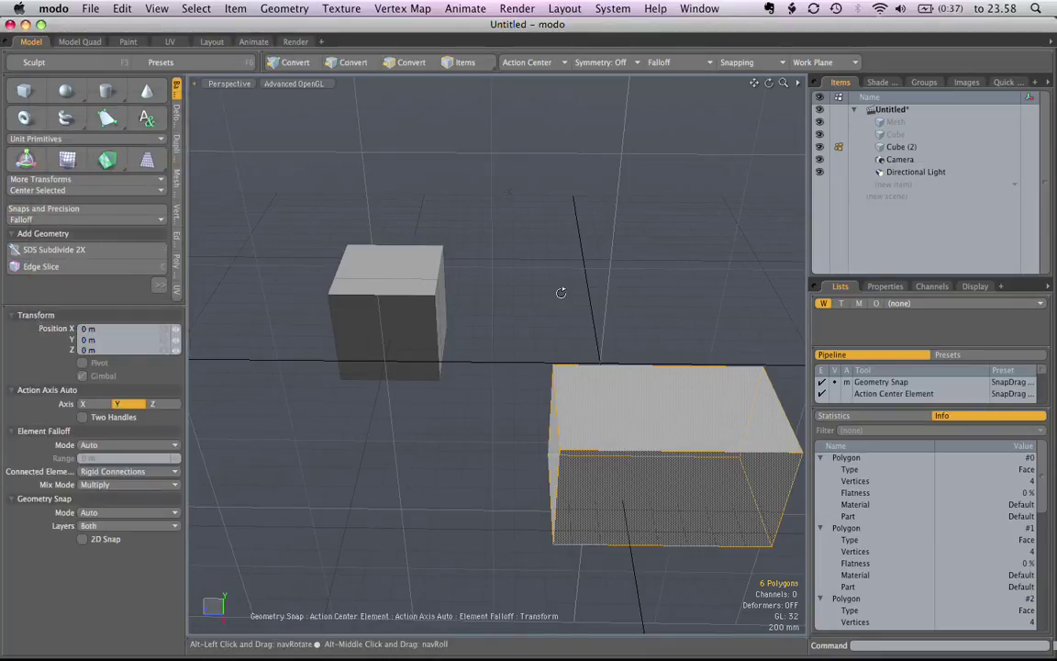
pyautogui.keyDown('alt'); pyautogui.moveTo(561, 293); pyautogui.dragTo(538, 343); pyautogui.keyUp('alt')
pyautogui.moveTo(666, 498); pyautogui.dragTo(551, 364)
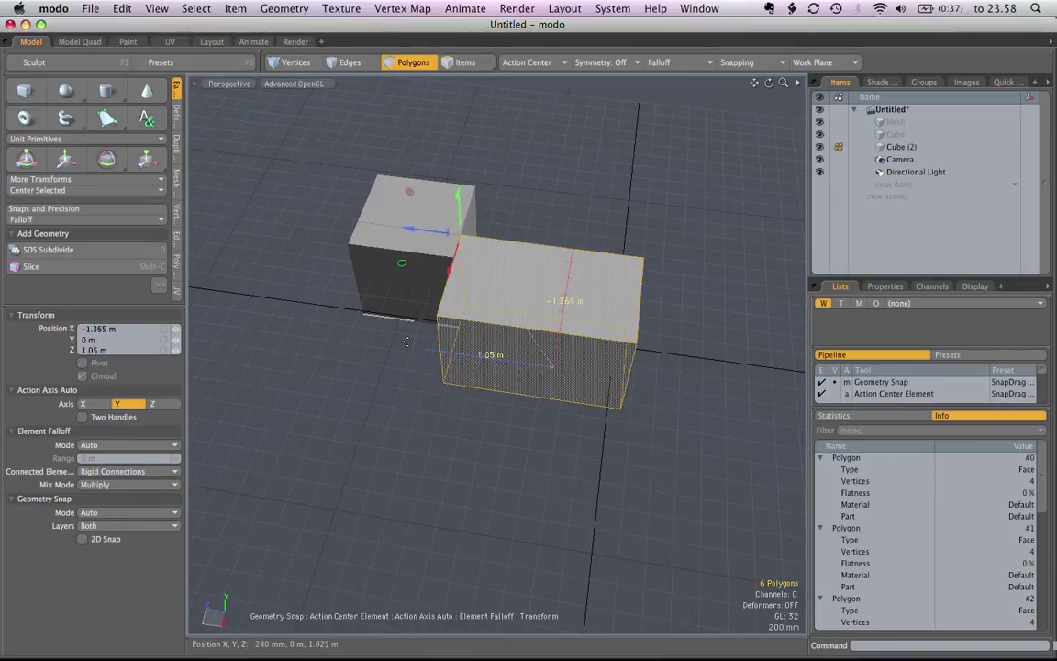
pyautogui.press('space')
# Select the cube's edge loop in Edges mode, then clear the selection
pyautogui.keyDown('alt'); pyautogui.moveTo(366, 382); pyautogui.dragTo(373, 227); pyautogui.keyUp('alt')
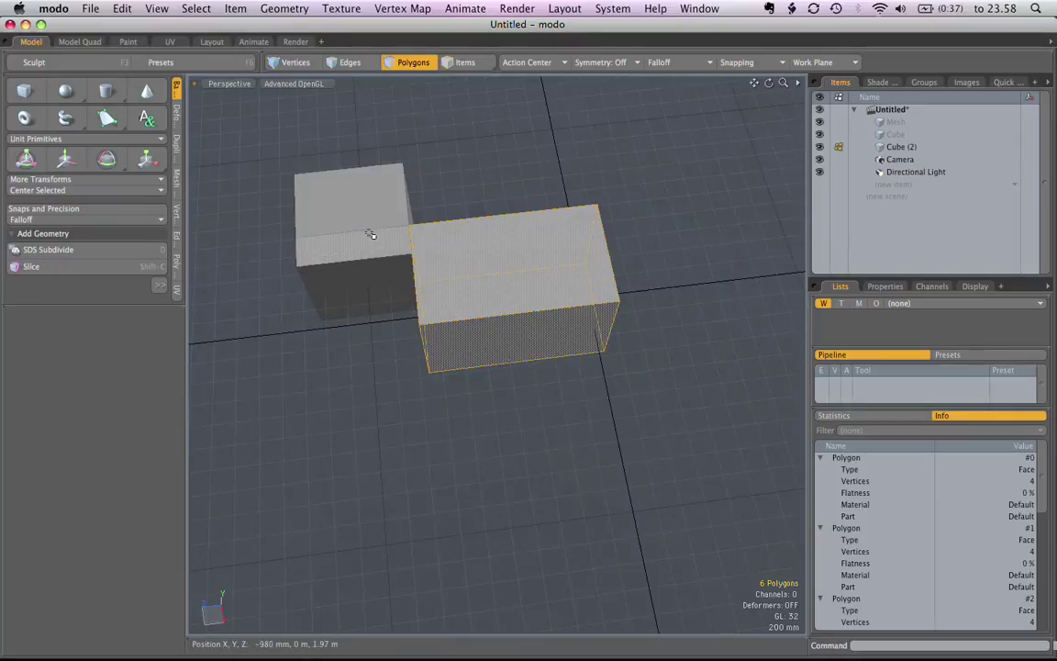
pyautogui.press('2')
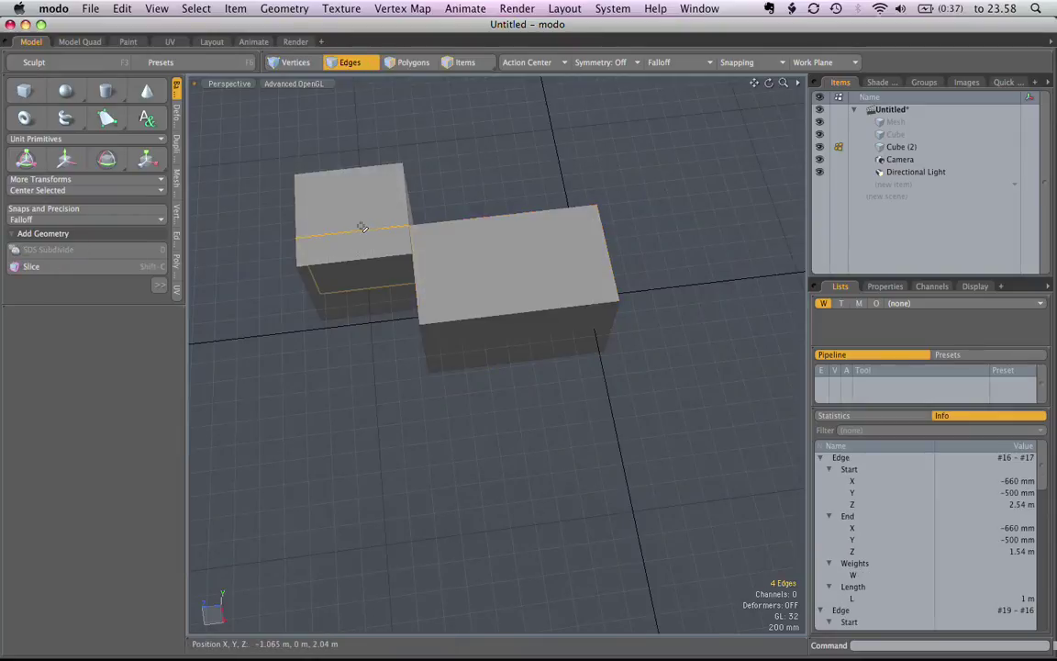
pyautogui.click(438, 229)
pyautogui.doubleClick(382, 227)
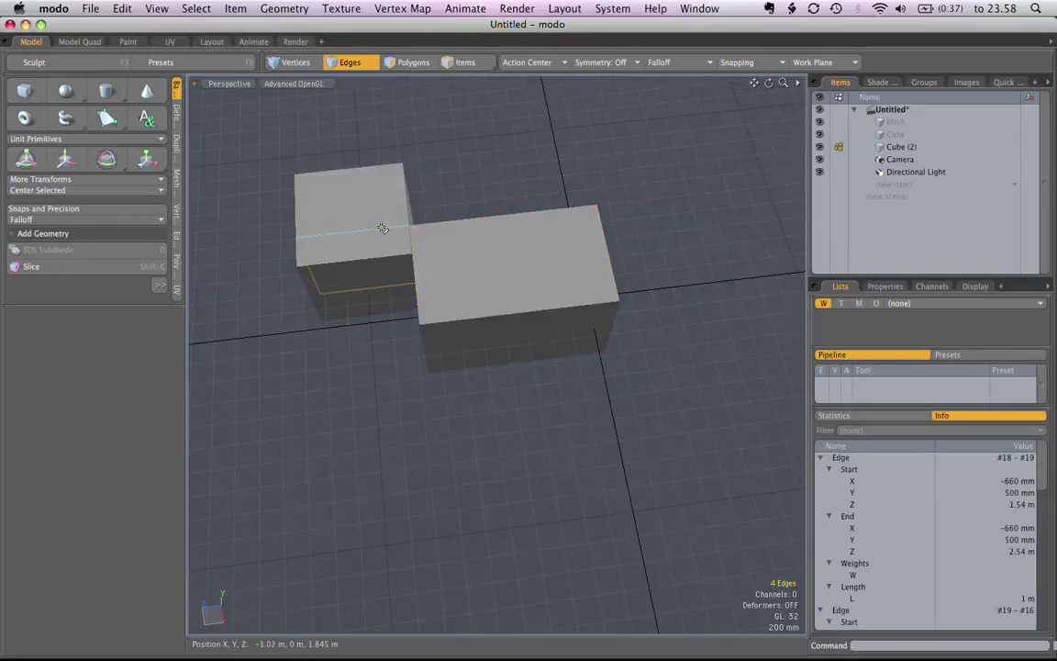
pyautogui.click(645, 193)
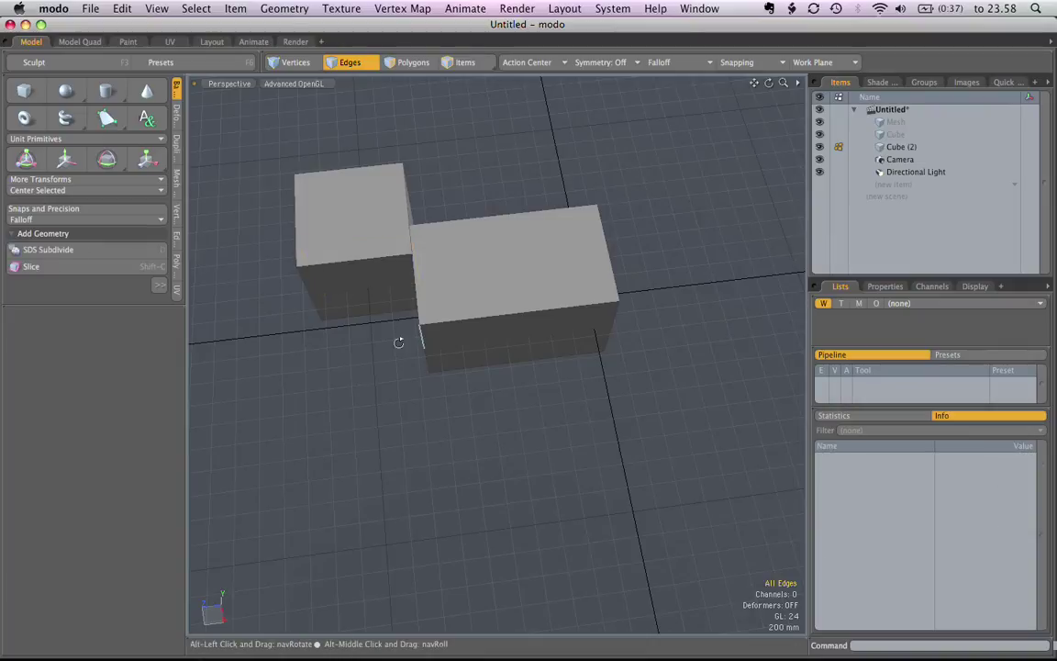
pyautogui.keyDown('alt'); pyautogui.moveTo(397, 338); pyautogui.dragTo(290, 296); pyautogui.keyUp('alt')
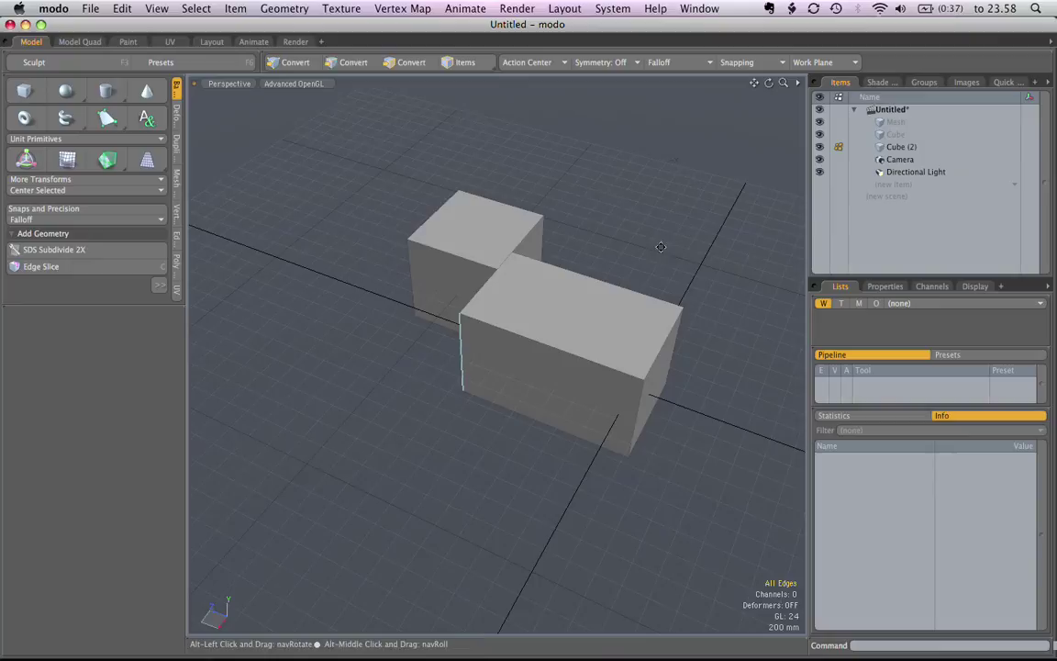
pyautogui.keyDown('alt'); pyautogui.moveTo(660, 246); pyautogui.dragTo(380, 300); pyautogui.keyUp('alt')
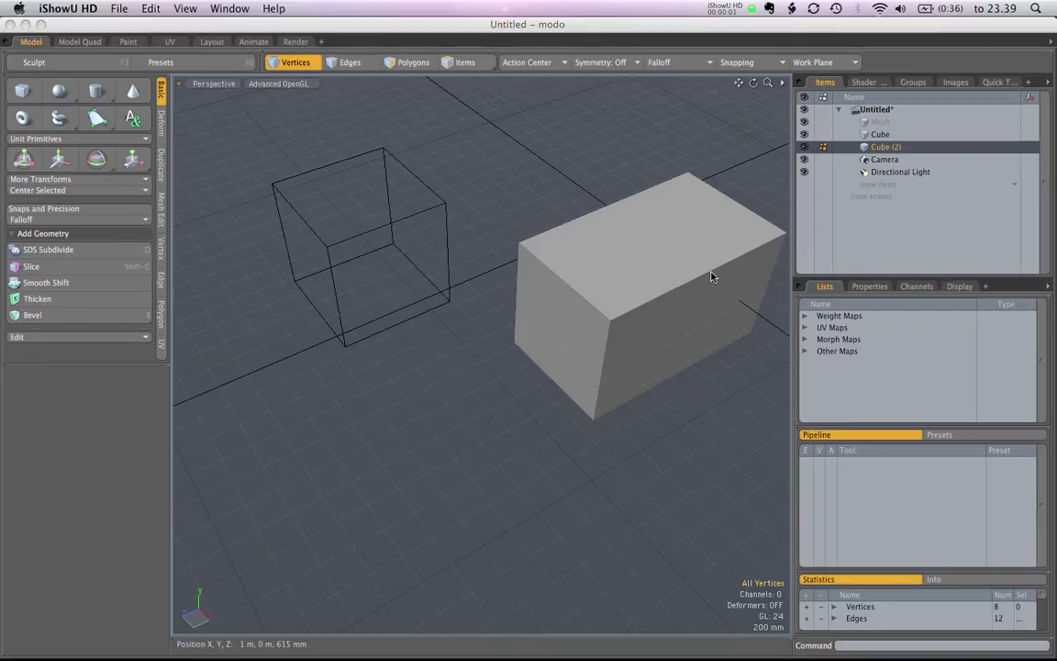
# Select and delete the Cube item's polygons, then undo the deletion
pyautogui.click(876, 136)
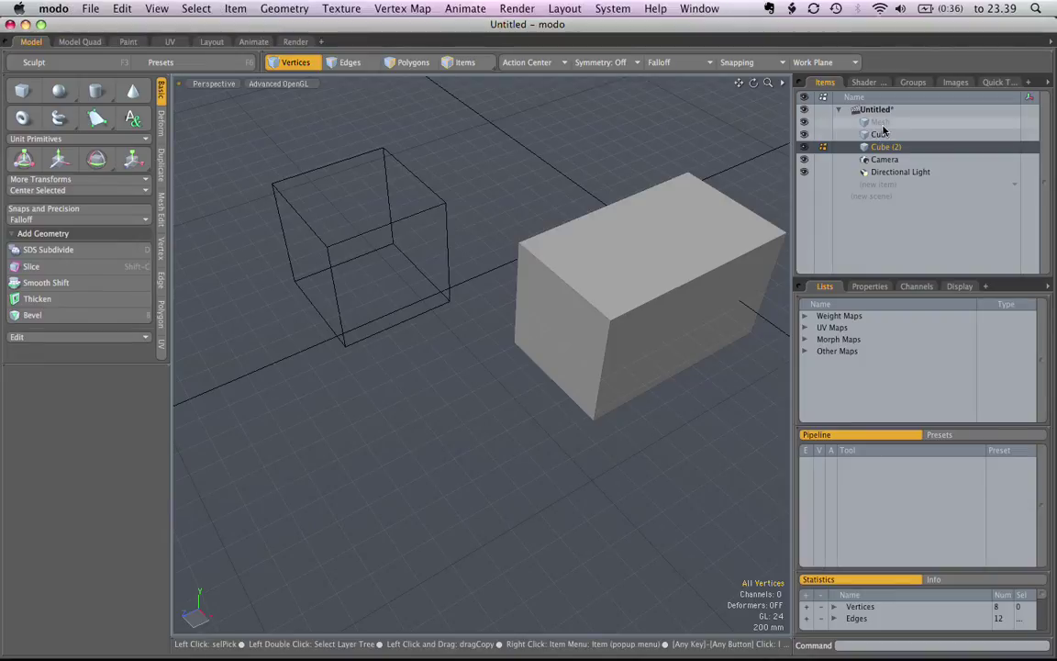
pyautogui.click(878, 135)
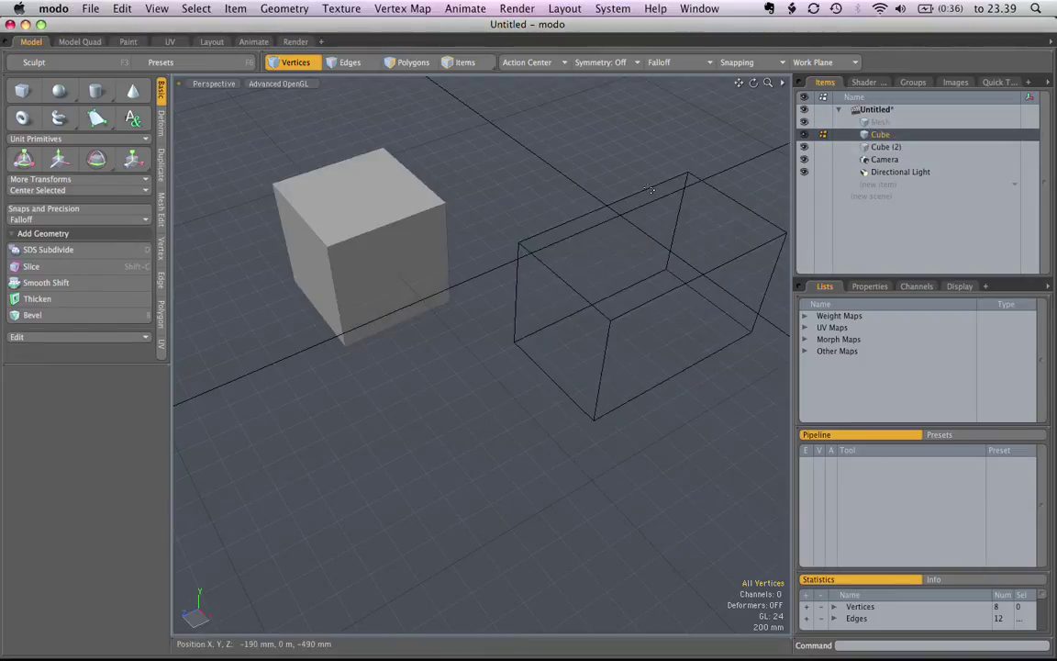
pyautogui.click(404, 62)
pyautogui.doubleClick(380, 214)
pyautogui.press('Delete')
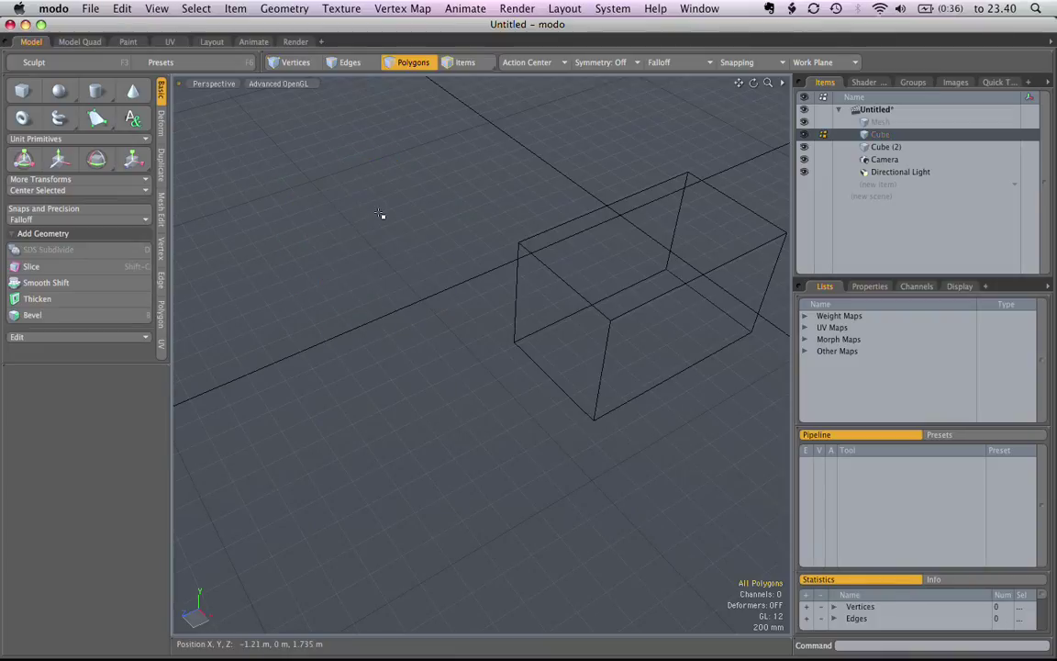
pyautogui.click(869, 149)
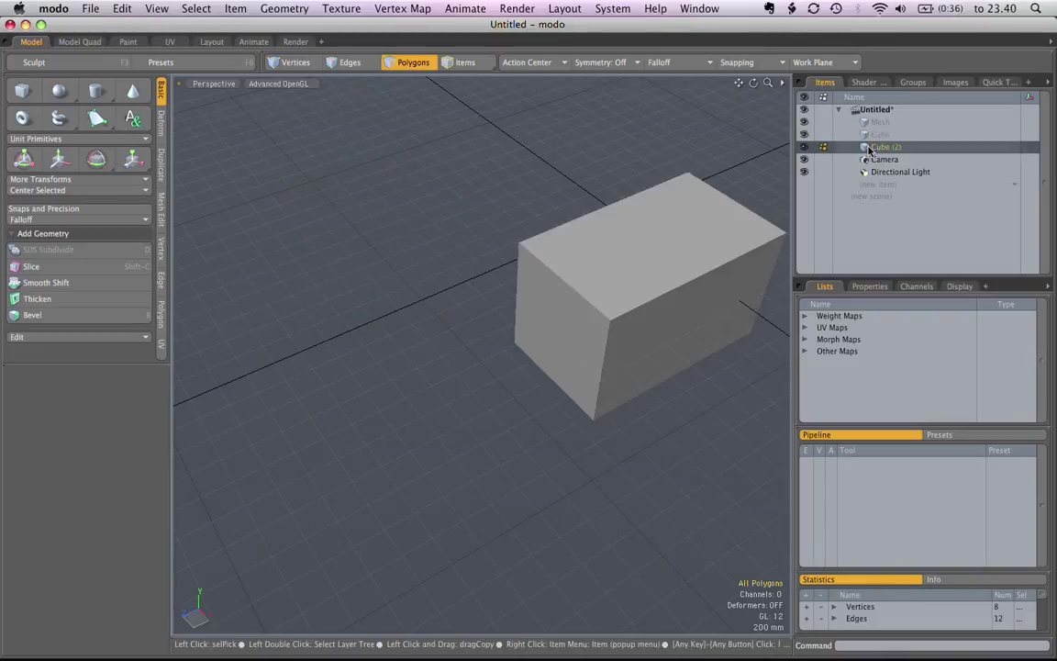
pyautogui.press('super+z')
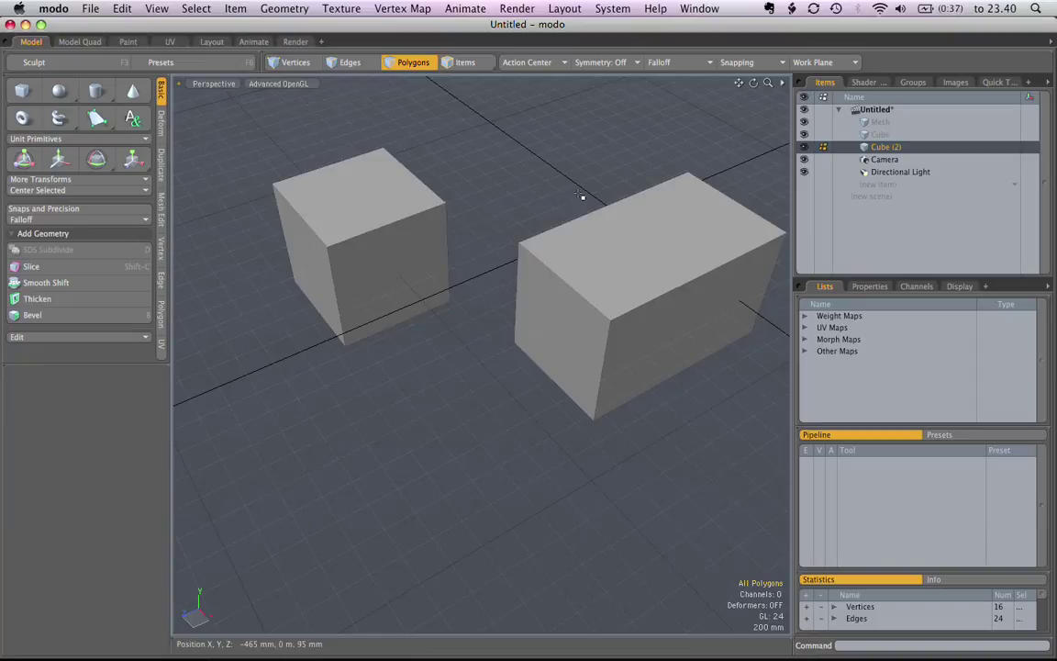
# Select the whole rectangular box from a higher view, then deselect it
pyautogui.keyDown('alt'); pyautogui.moveTo(525, 174); pyautogui.dragTo(551, 211); pyautogui.keyUp('alt')
pyautogui.keyDown('alt'); pyautogui.moveTo(544, 290); pyautogui.dragTo(565, 232); pyautogui.keyUp('alt')
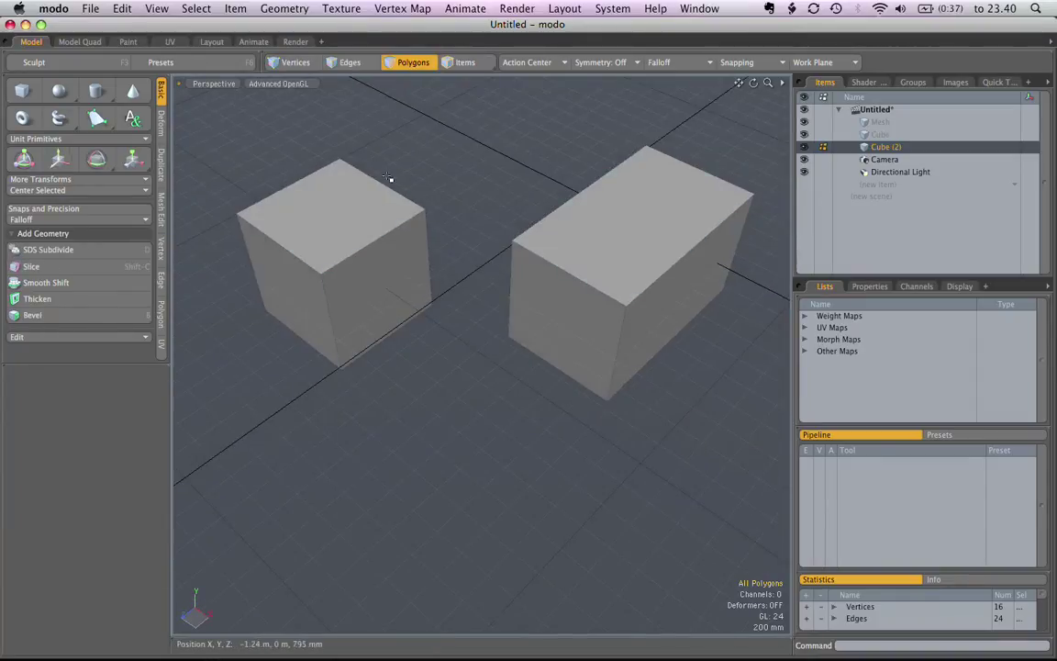
pyautogui.doubleClick(609, 253)
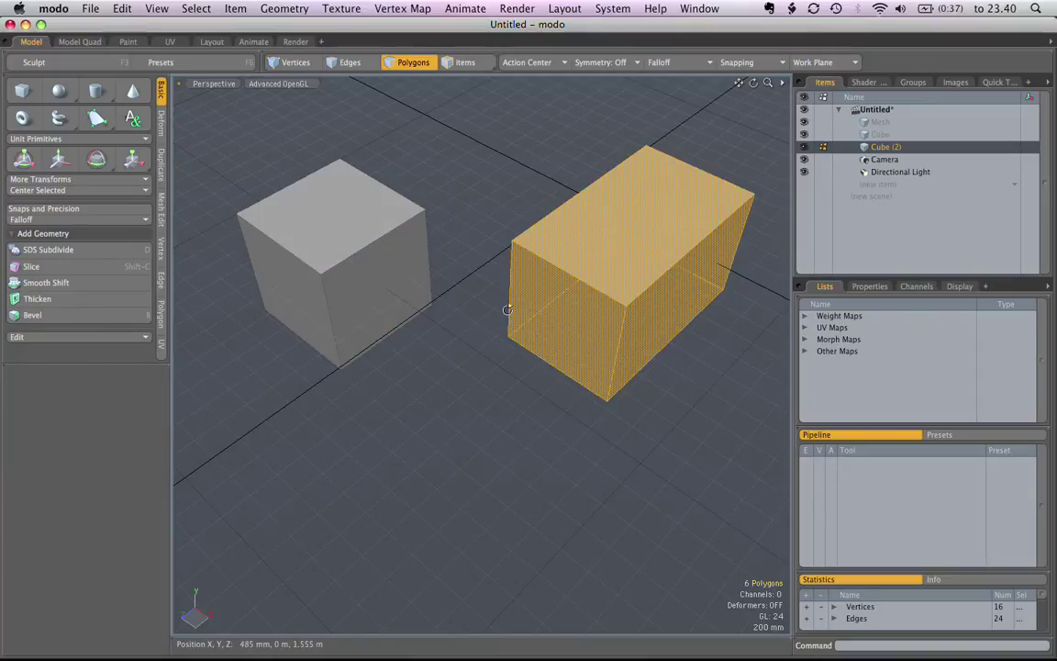
pyautogui.keyDown('alt'); pyautogui.moveTo(458, 280); pyautogui.dragTo(389, 182); pyautogui.keyUp('alt')
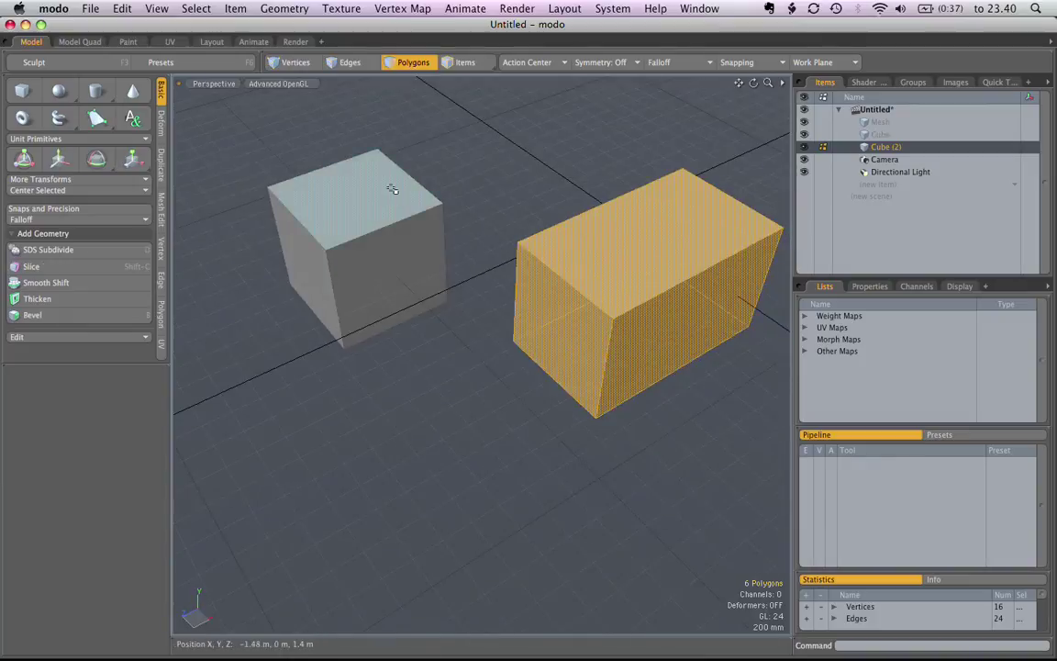
pyautogui.click(354, 362)
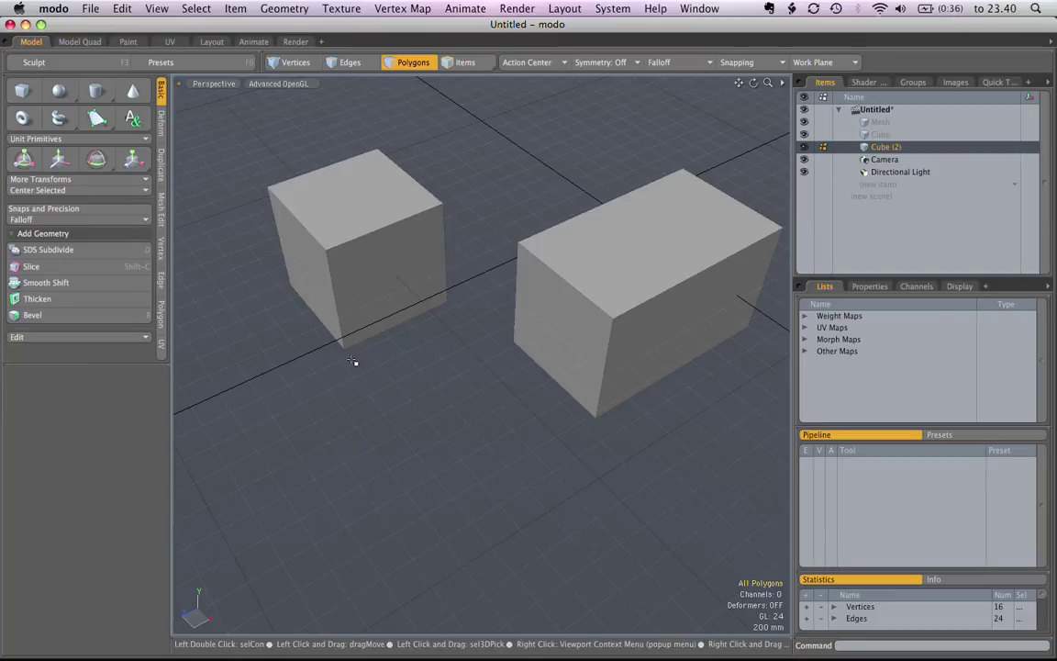
# Select the rectangular box, apply Drag Snap Rigid, and snap its front-top corner onto the cube
pyautogui.doubleClick(555, 232)
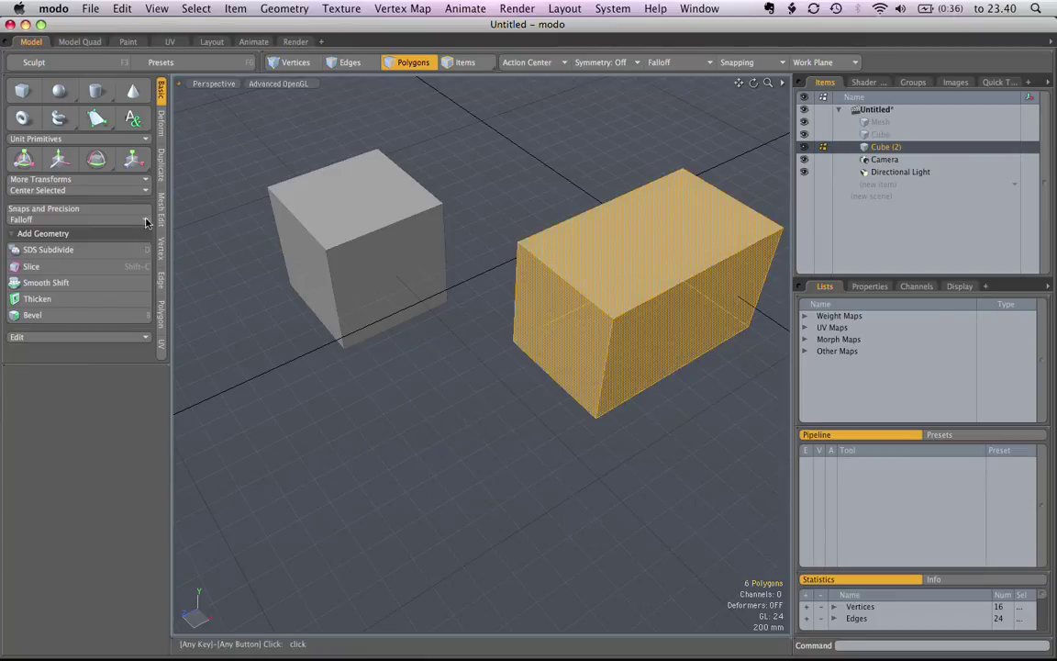
pyautogui.click(77, 208)
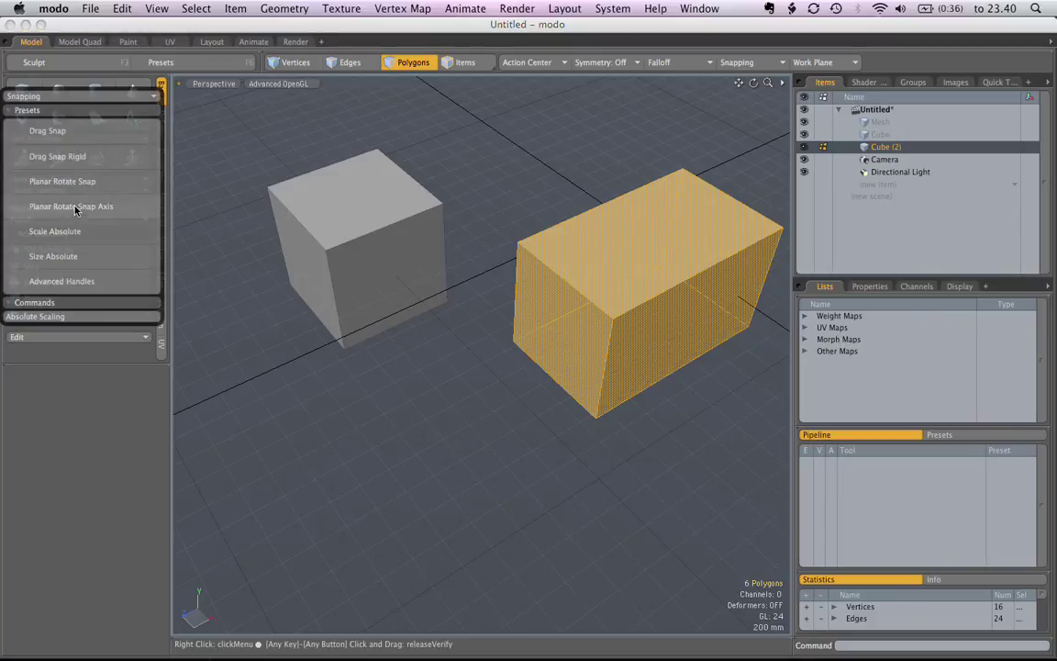
pyautogui.click(77, 157)
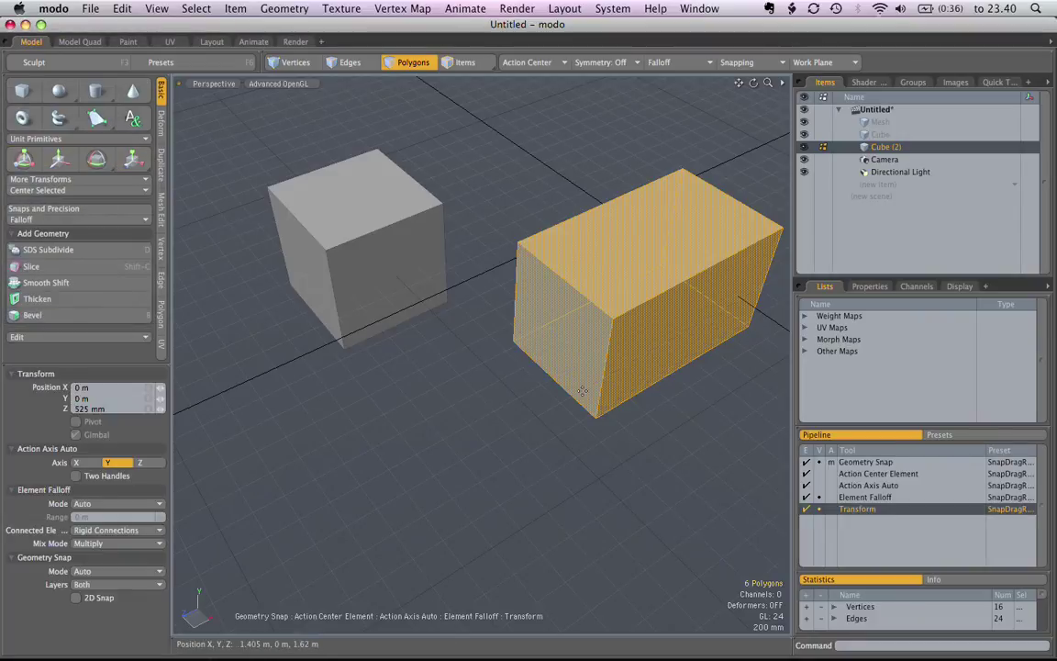
pyautogui.click(519, 244)
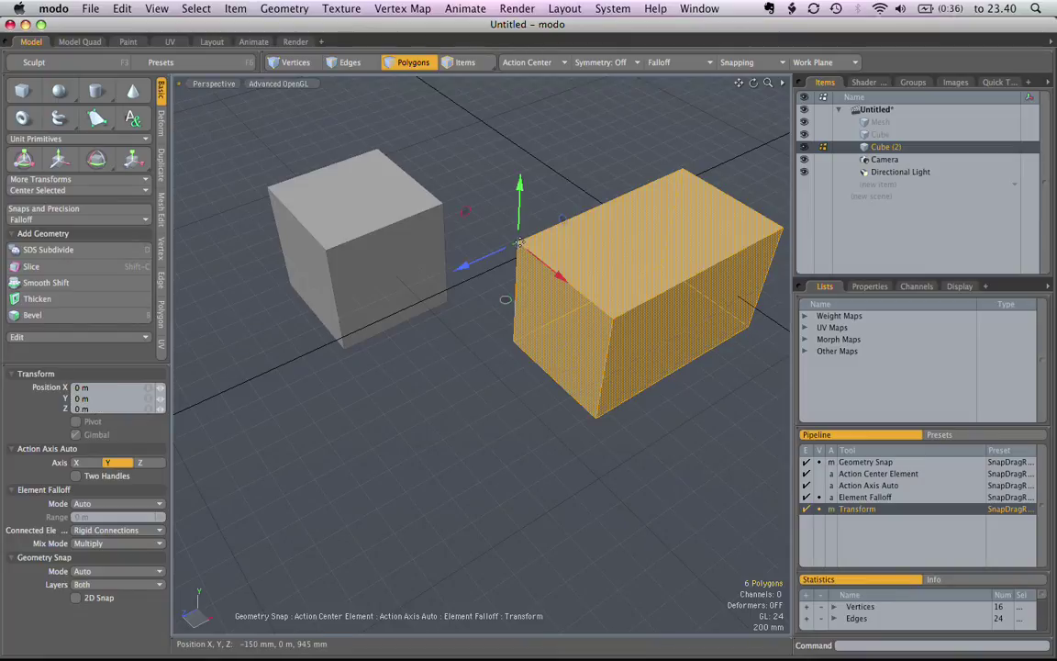
pyautogui.moveTo(518, 244); pyautogui.dragTo(443, 201)
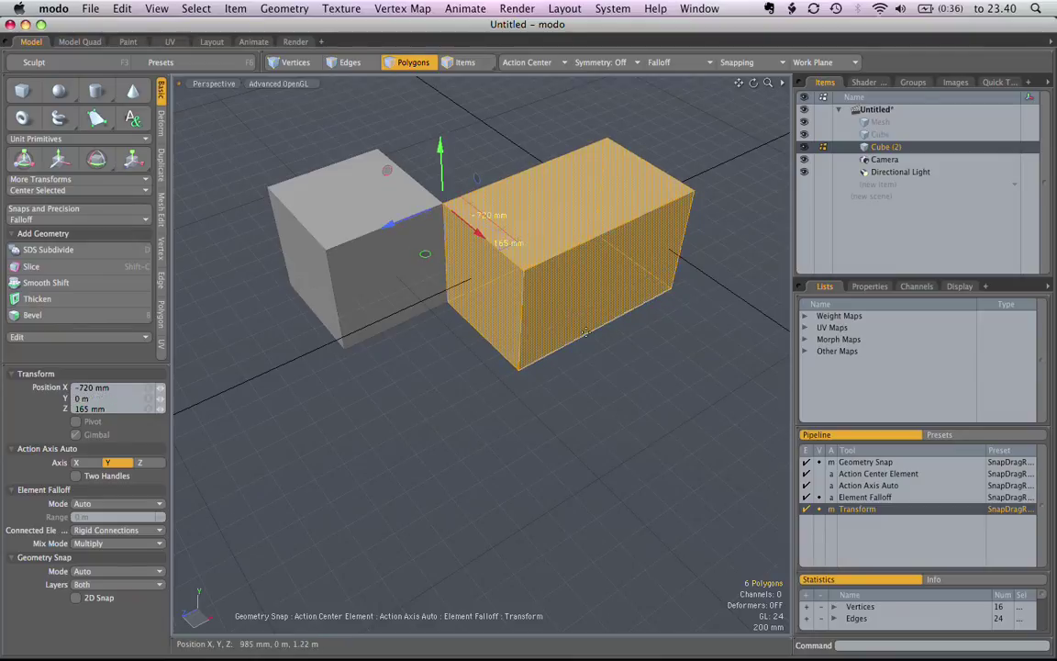
pyautogui.press('space')
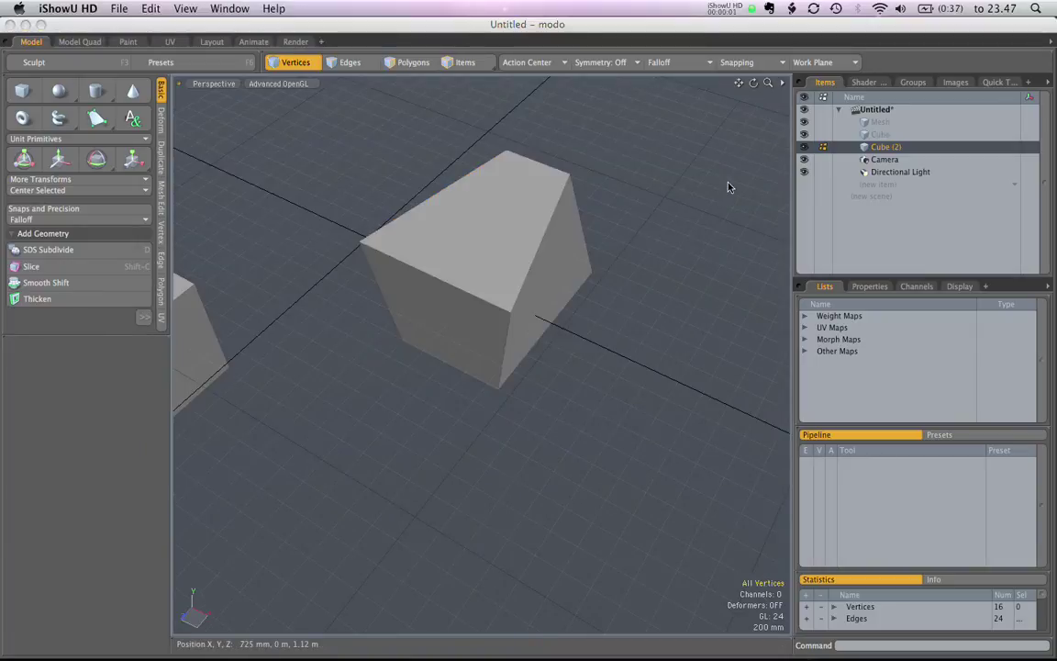
pyautogui.keyDown('alt'); pyautogui.moveTo(694, 252); pyautogui.dragTo(636, 308); pyautogui.keyUp('alt')
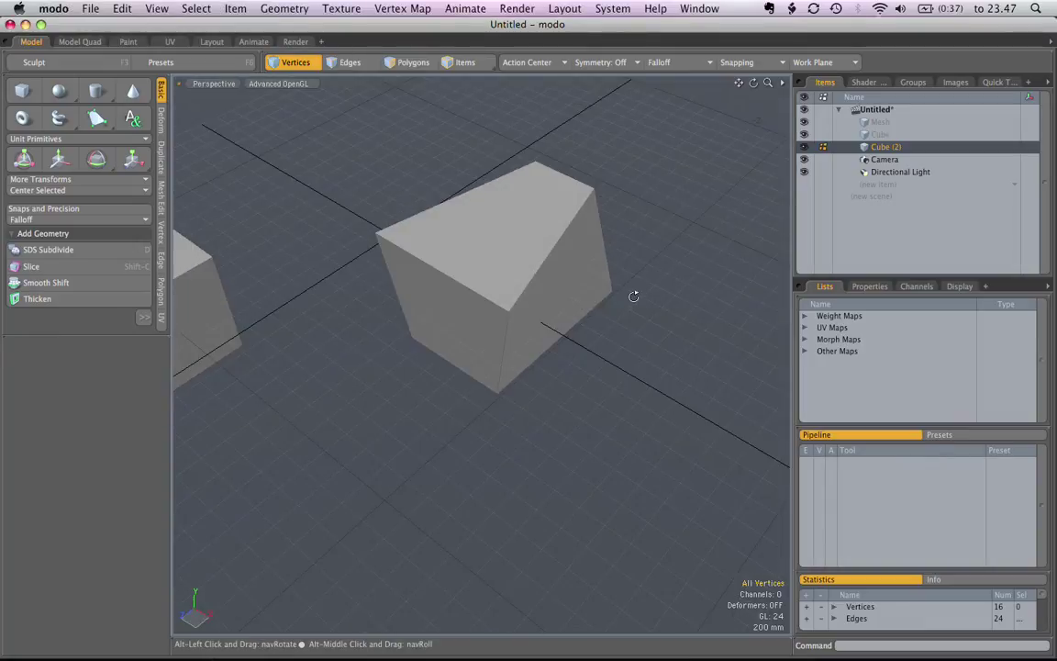
pyautogui.keyDown('alt'); pyautogui.moveTo(484, 225); pyautogui.dragTo(511, 304); pyautogui.keyUp('alt')
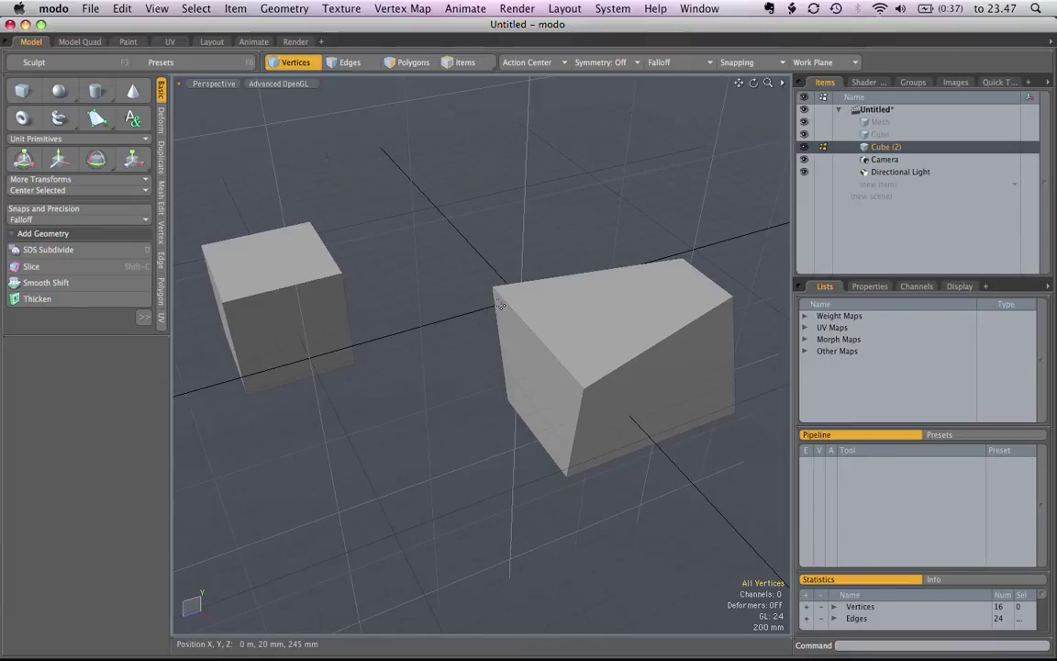
pyautogui.keyDown('alt'); pyautogui.moveTo(500, 306); pyautogui.dragTo(569, 323); pyautogui.keyUp('alt')
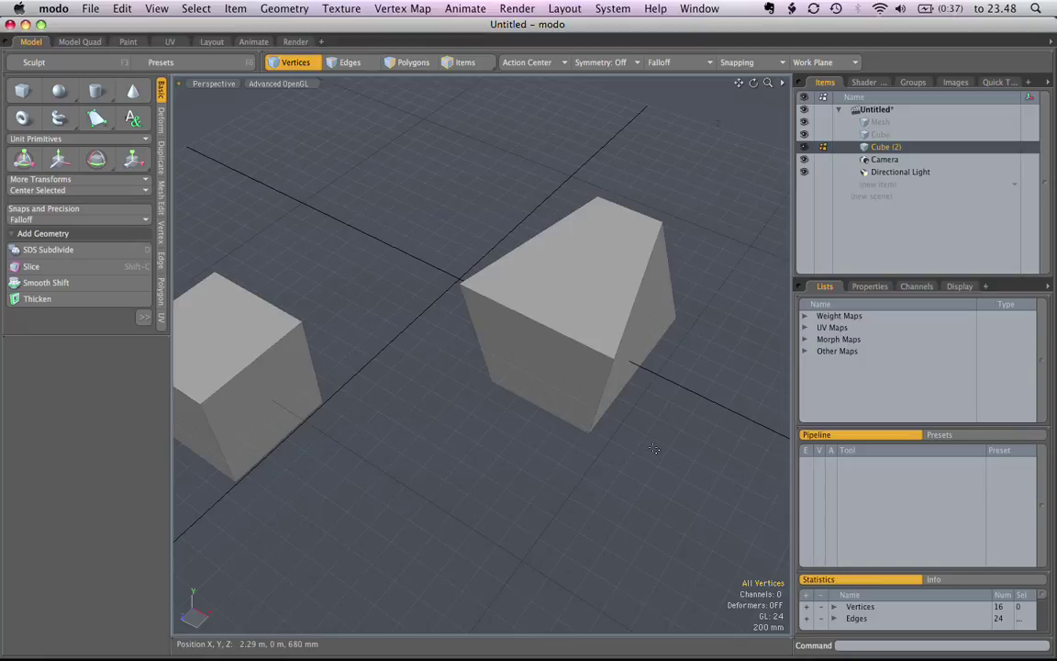
pyautogui.keyDown('alt'); pyautogui.moveTo(642, 442); pyautogui.dragTo(525, 449); pyautogui.keyUp('alt')
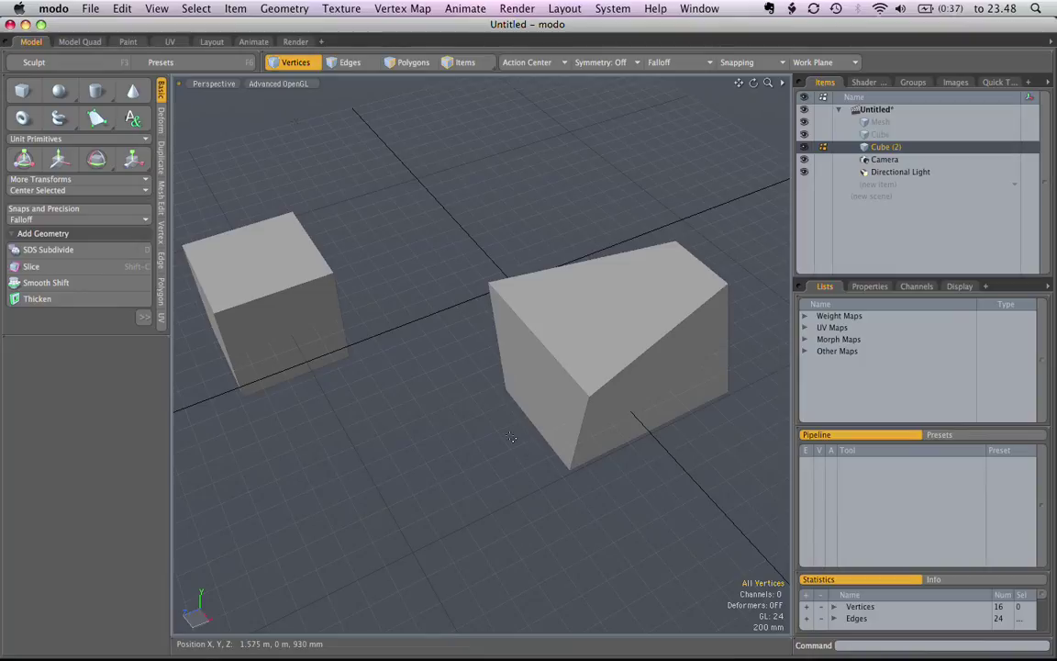
pyautogui.keyDown('alt'); pyautogui.moveTo(420, 356); pyautogui.dragTo(523, 404); pyautogui.keyUp('alt')
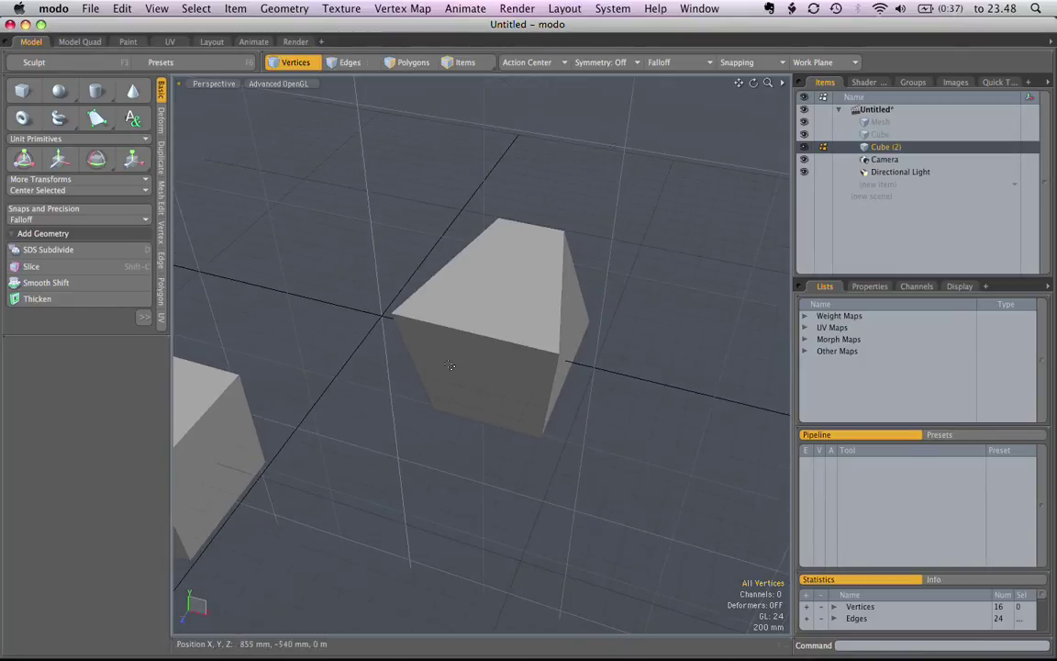
pyautogui.keyDown('alt'); pyautogui.moveTo(505, 407); pyautogui.dragTo(358, 248); pyautogui.keyUp('alt')
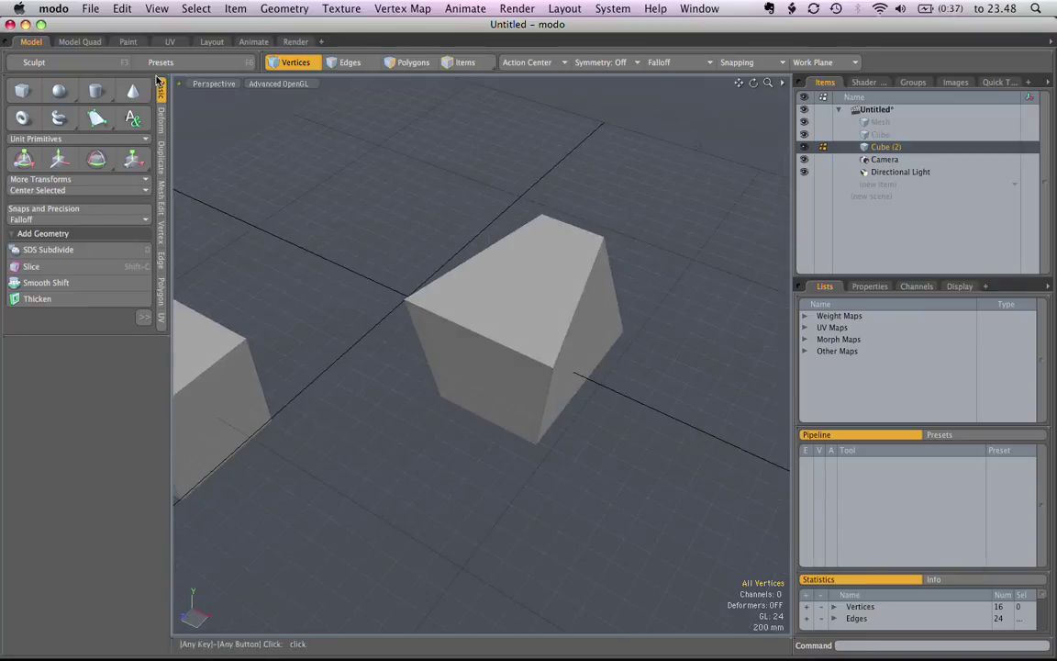
# Activate Element Snap from the Edit menu and enlarge the tool properties panel
pyautogui.click(117, 8)
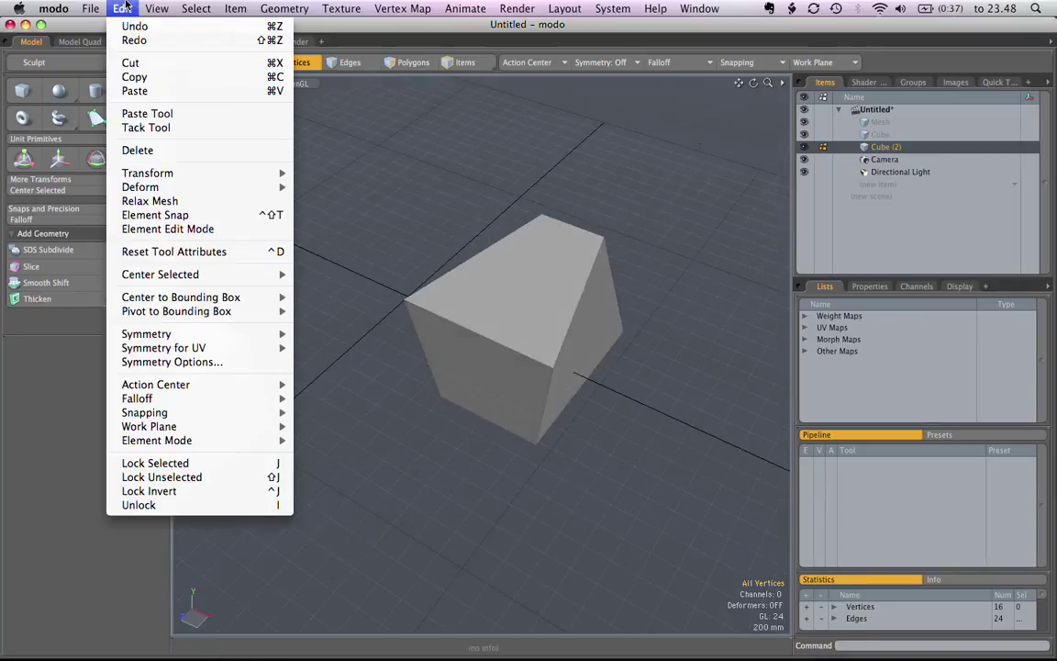
pyautogui.click(207, 215)
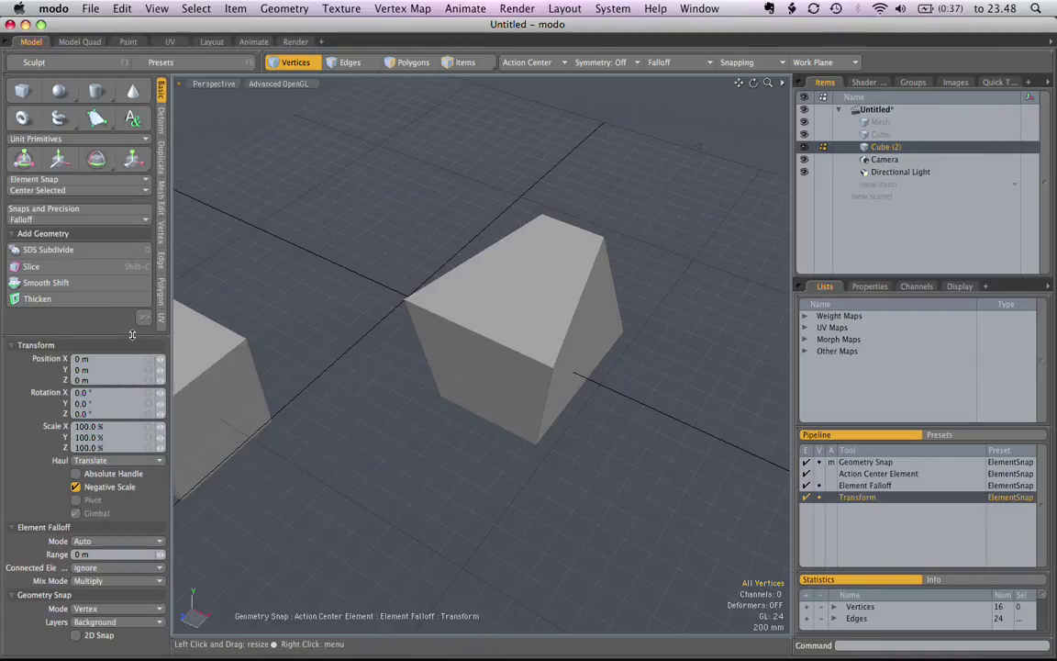
pyautogui.moveTo(133, 334); pyautogui.dragTo(132, 311)
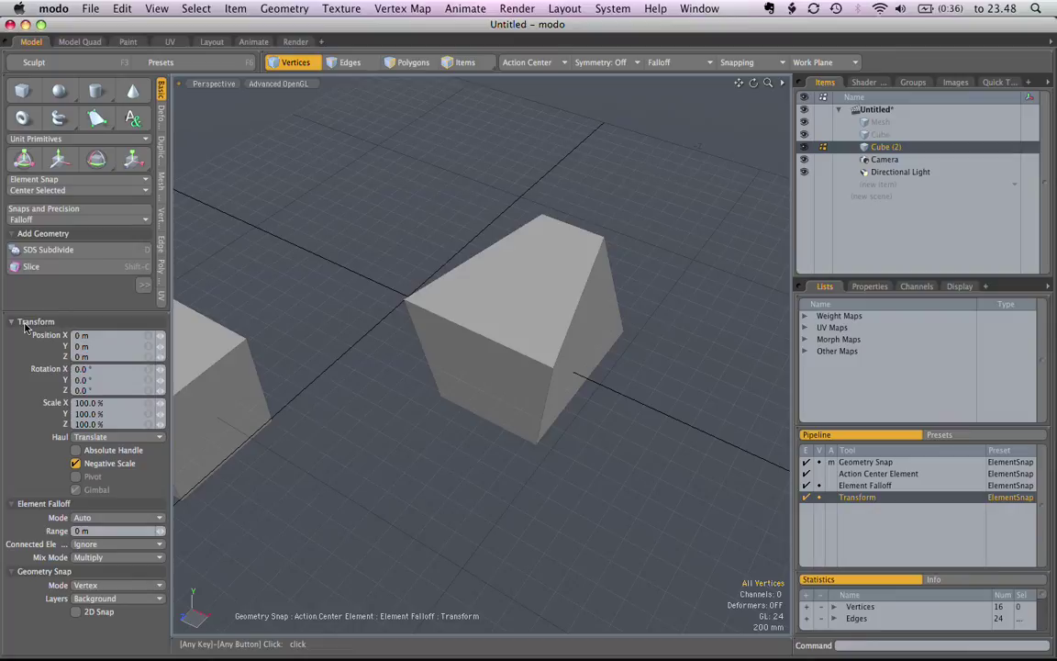
# Set the Geometry Snap mode to Auto and its layers to Both
pyautogui.click(104, 587)
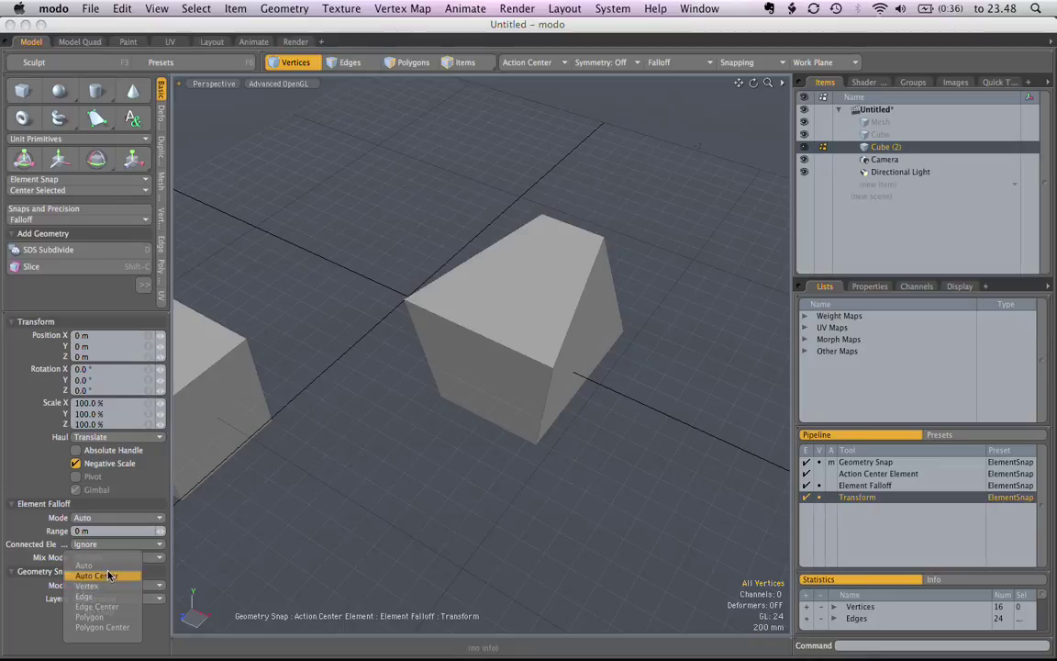
pyautogui.click(103, 565)
pyautogui.click(116, 598)
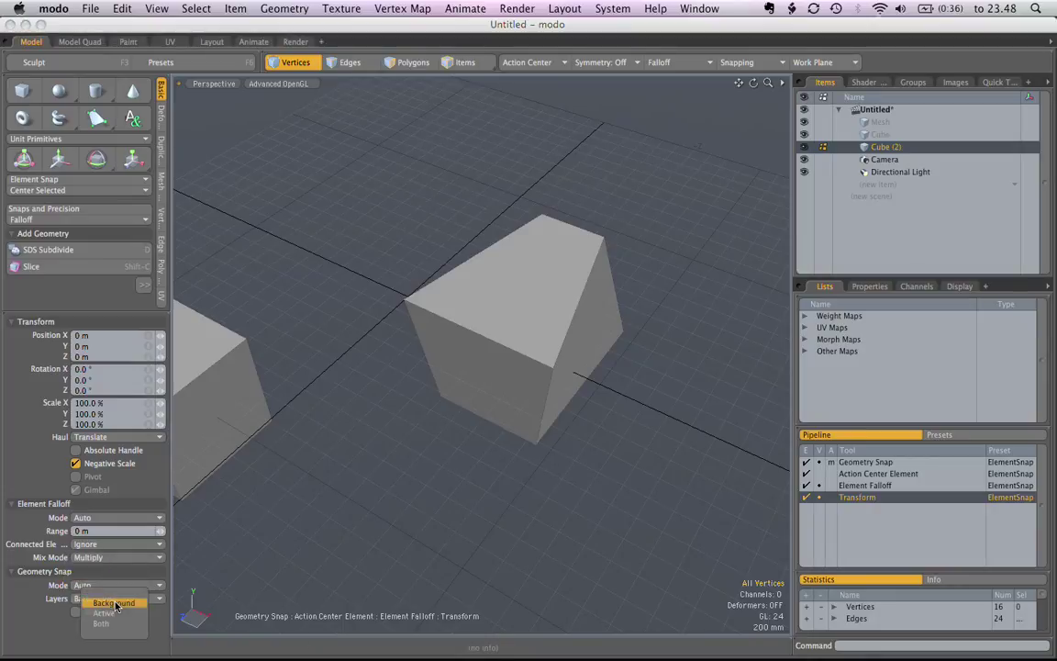
pyautogui.click(101, 623)
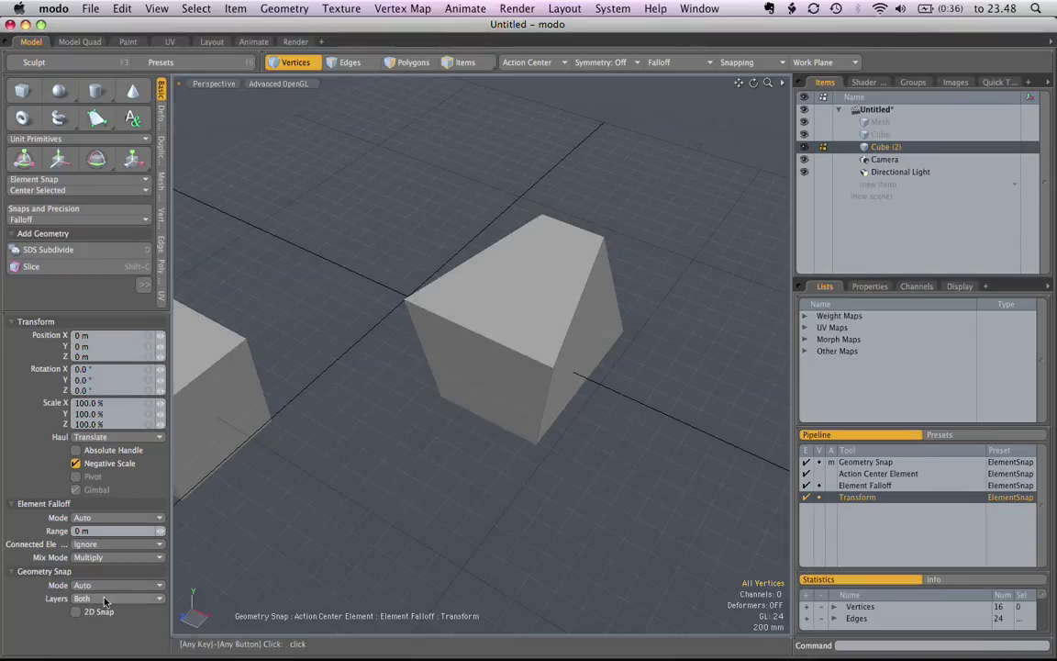
# Pull a corner vertex of the second cube toward the cube's left corner
pyautogui.keyDown('alt'); pyautogui.moveTo(519, 330); pyautogui.dragTo(554, 367); pyautogui.keyUp('alt')
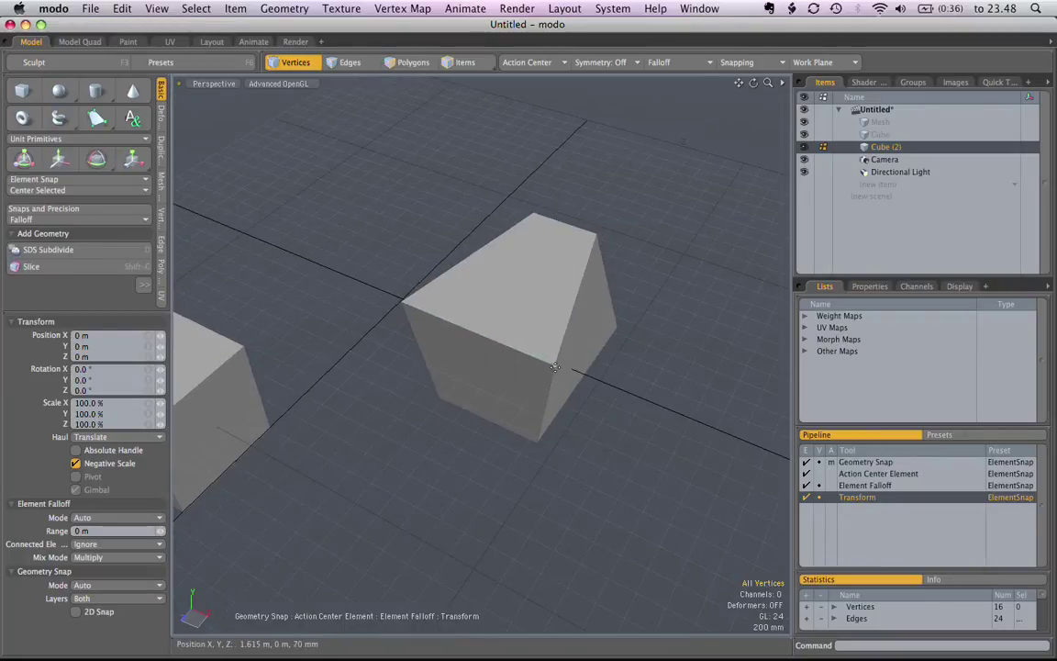
pyautogui.click(555, 365)
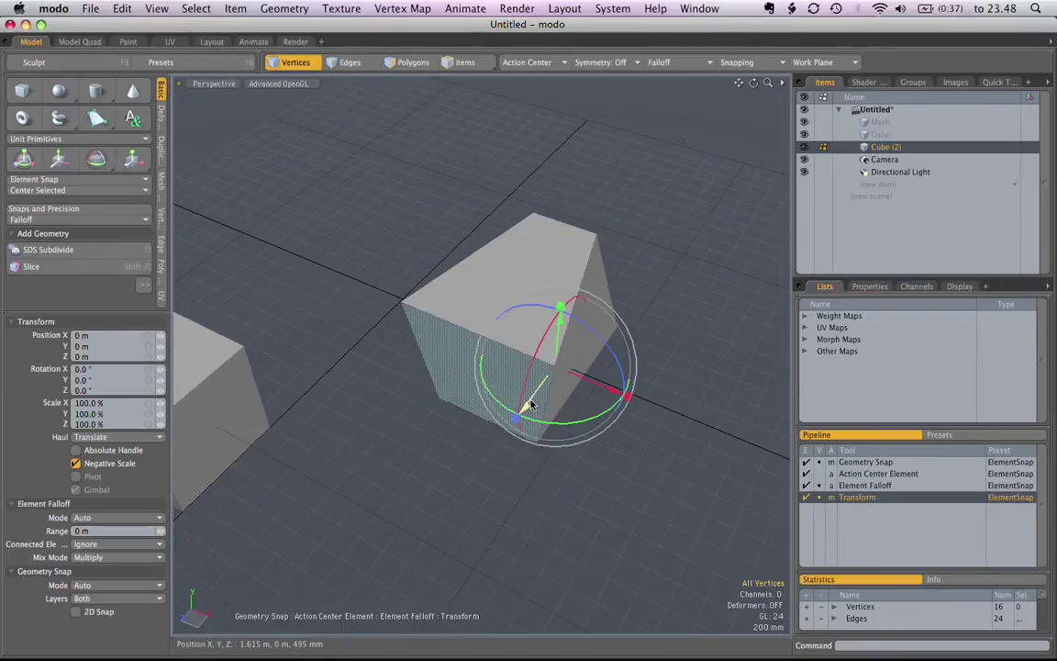
pyautogui.keyDown('alt'); pyautogui.moveTo(531, 404); pyautogui.dragTo(539, 365); pyautogui.keyUp('alt')
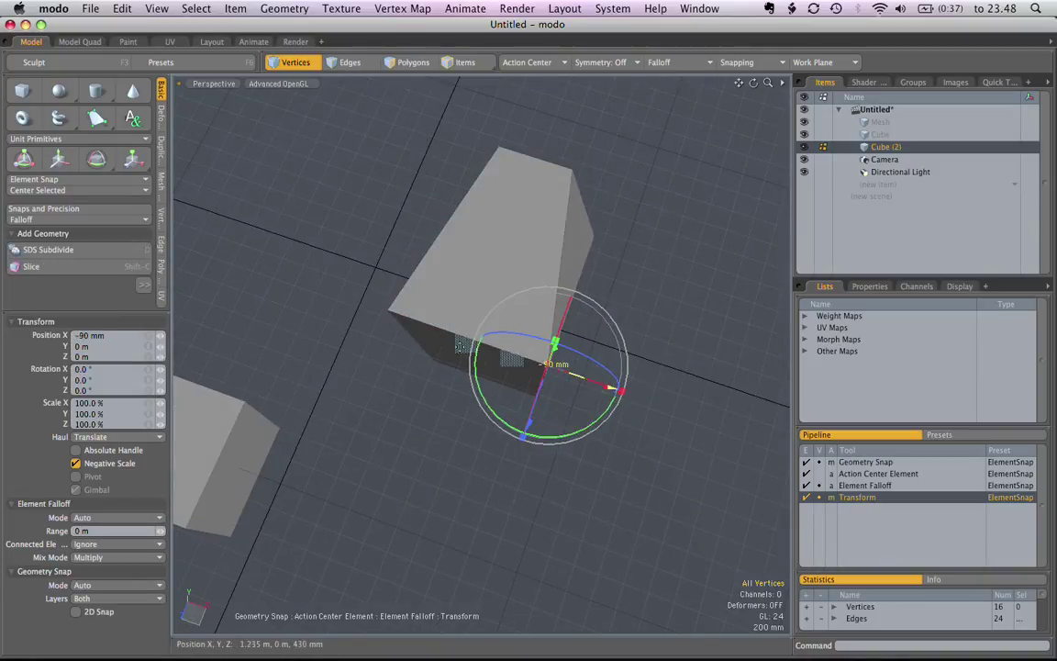
pyautogui.moveTo(389, 309); pyautogui.dragTo(514, 355)
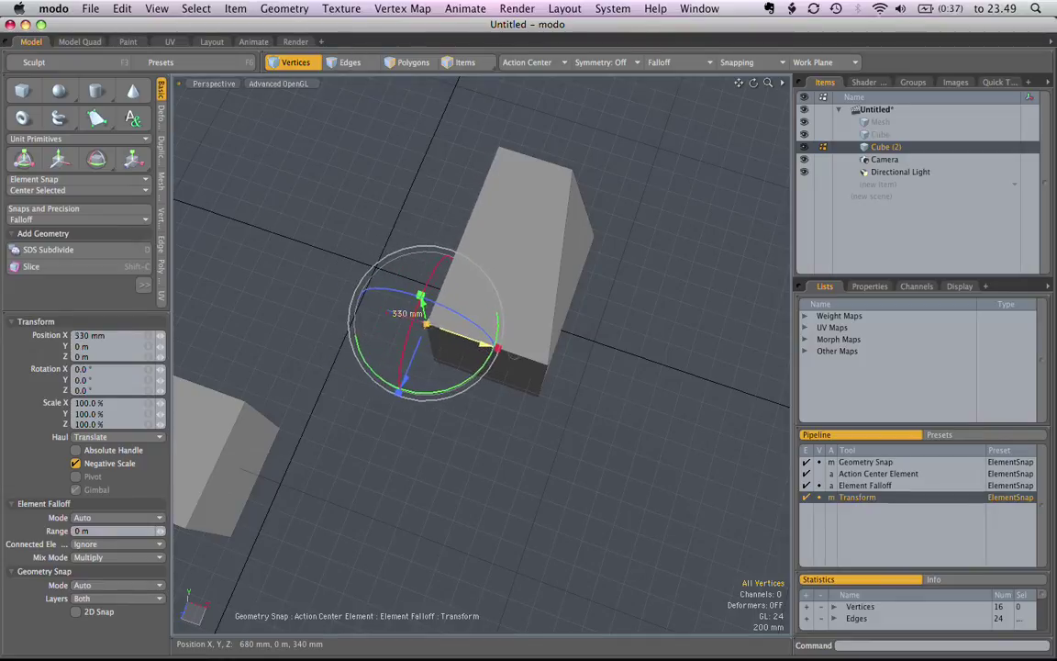
# Stretch the top corner out along X to about 145 mm and shift the vertices along Z
pyautogui.click(574, 169)
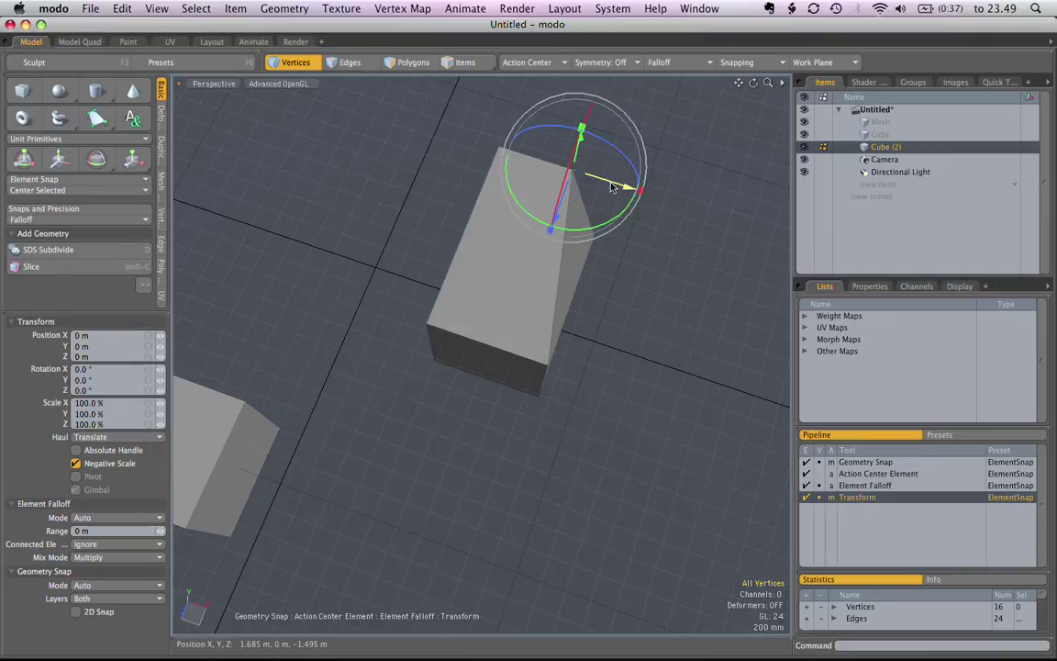
pyautogui.moveTo(620, 181)
pyautogui.mouseDown()
pyautogui.moveTo(663, 198)
pyautogui.moveTo(618, 195)
pyautogui.mouseUp()
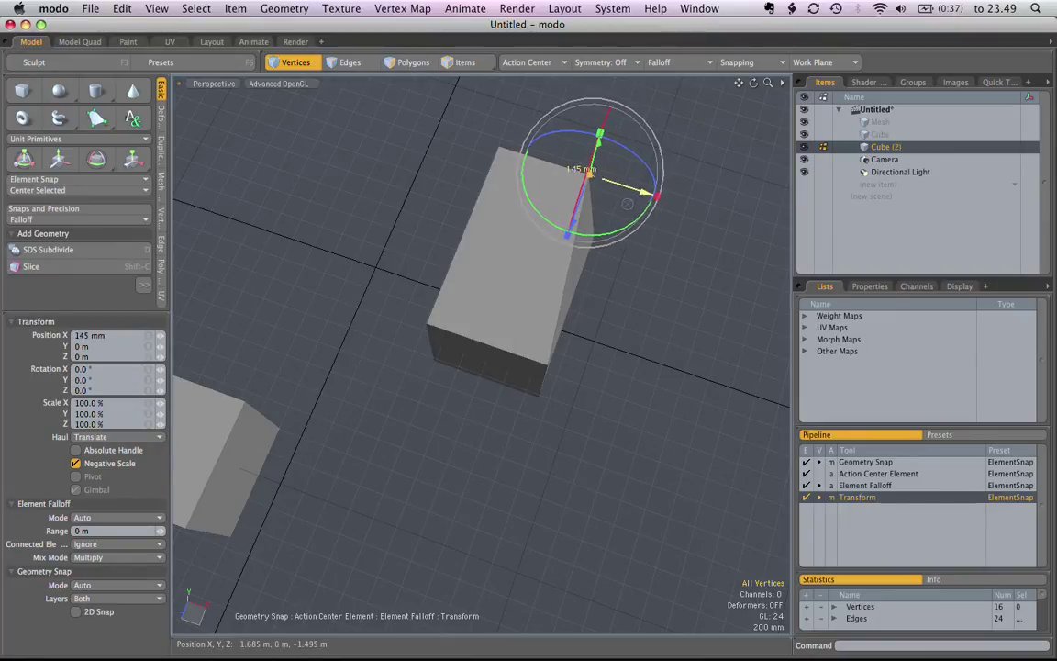
pyautogui.keyDown('alt'); pyautogui.moveTo(684, 264); pyautogui.dragTo(463, 291); pyautogui.keyUp('alt')
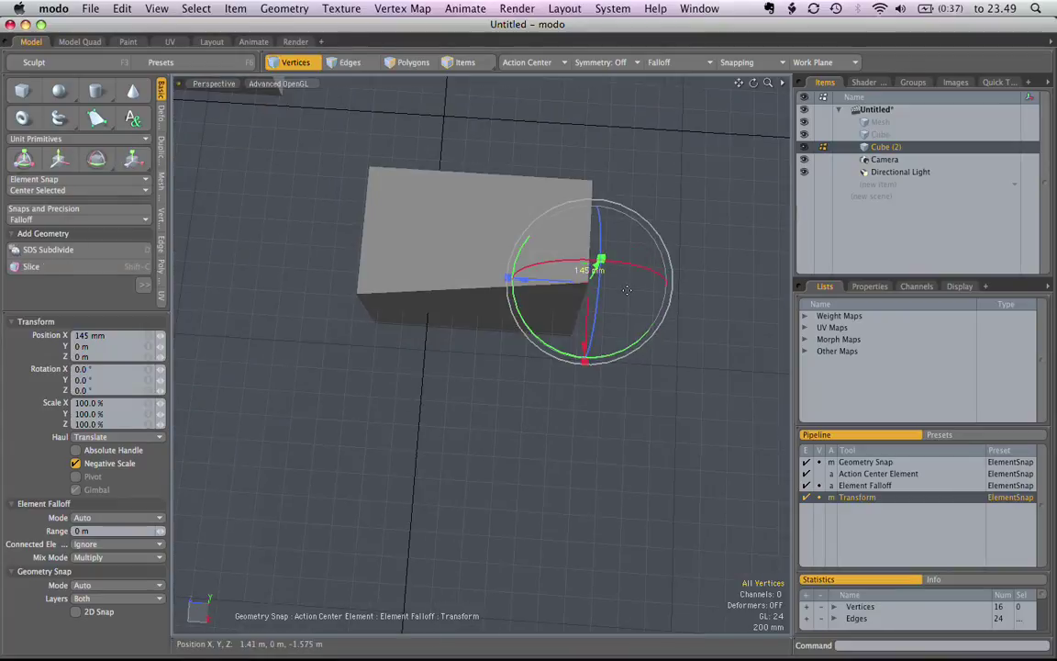
pyautogui.moveTo(546, 285); pyautogui.dragTo(570, 291)
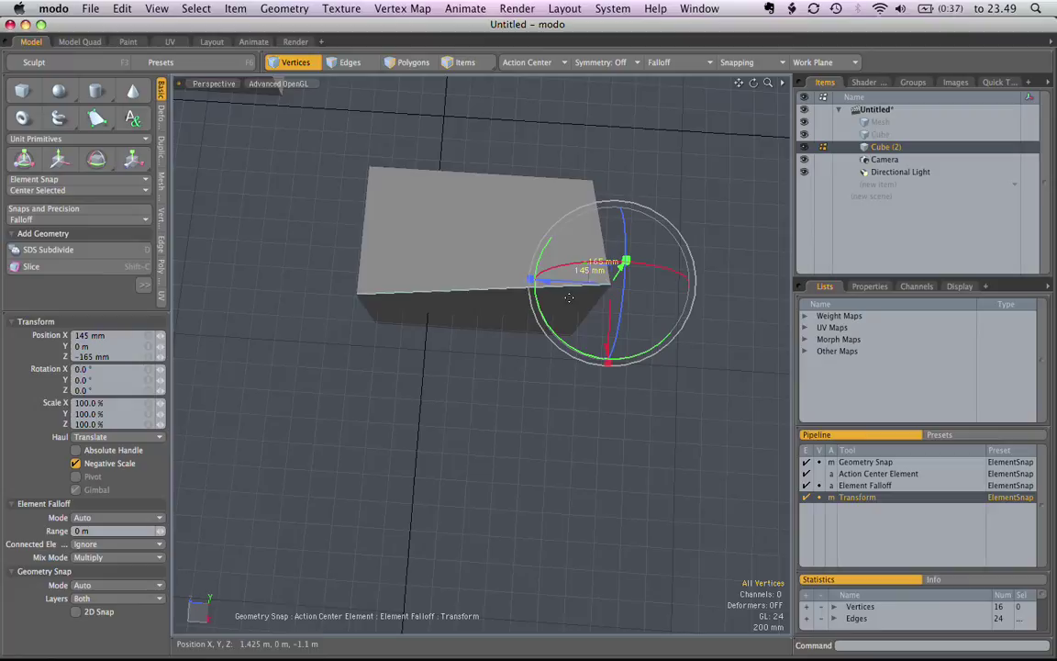
pyautogui.keyDown('alt'); pyautogui.moveTo(569, 297); pyautogui.dragTo(576, 341); pyautogui.keyUp('alt')
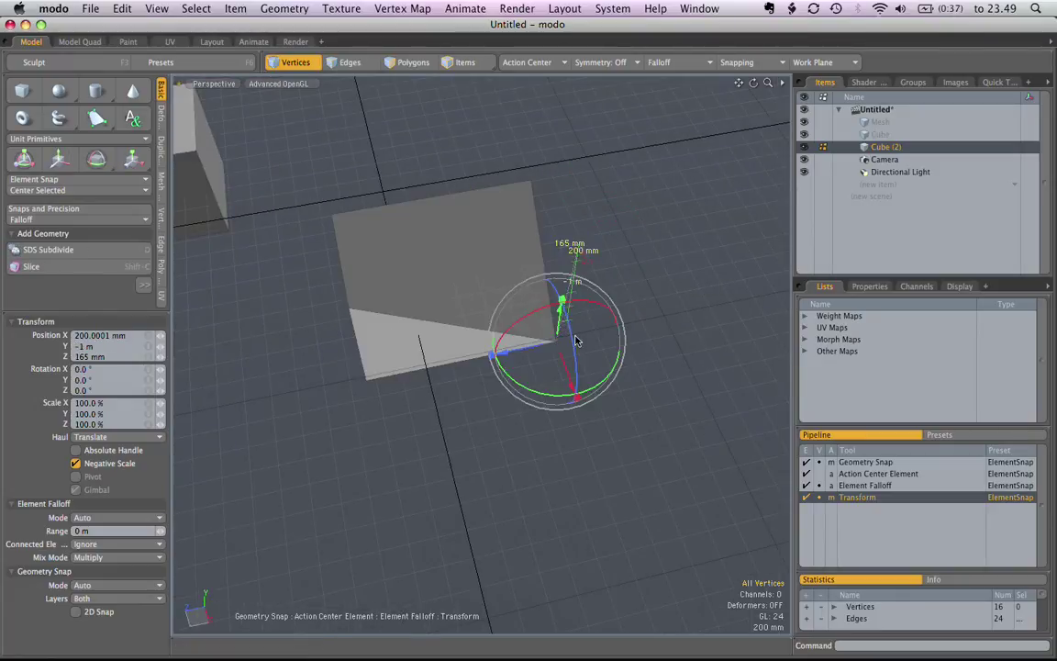
# Raise the stray vertices along Y until they snap to Y = 0
pyautogui.keyDown('alt'); pyautogui.moveTo(567, 301); pyautogui.dragTo(460, 276); pyautogui.keyUp('alt')
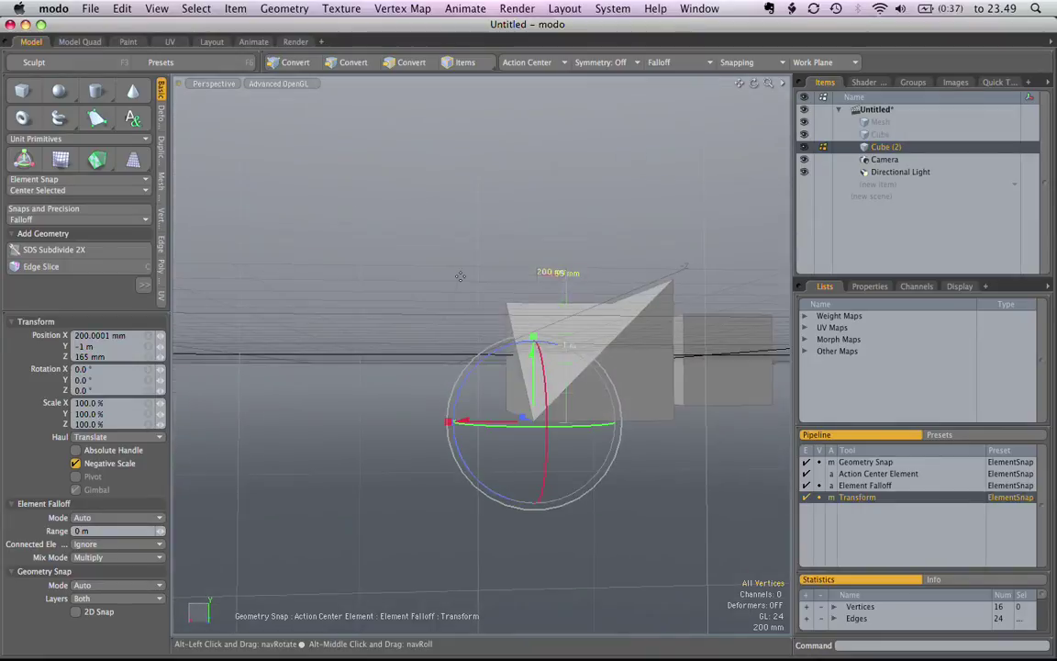
pyautogui.moveTo(533, 341); pyautogui.dragTo(533, 211)
pyautogui.keyDown('alt'); pyautogui.moveTo(518, 308); pyautogui.dragTo(522, 240); pyautogui.keyUp('alt')
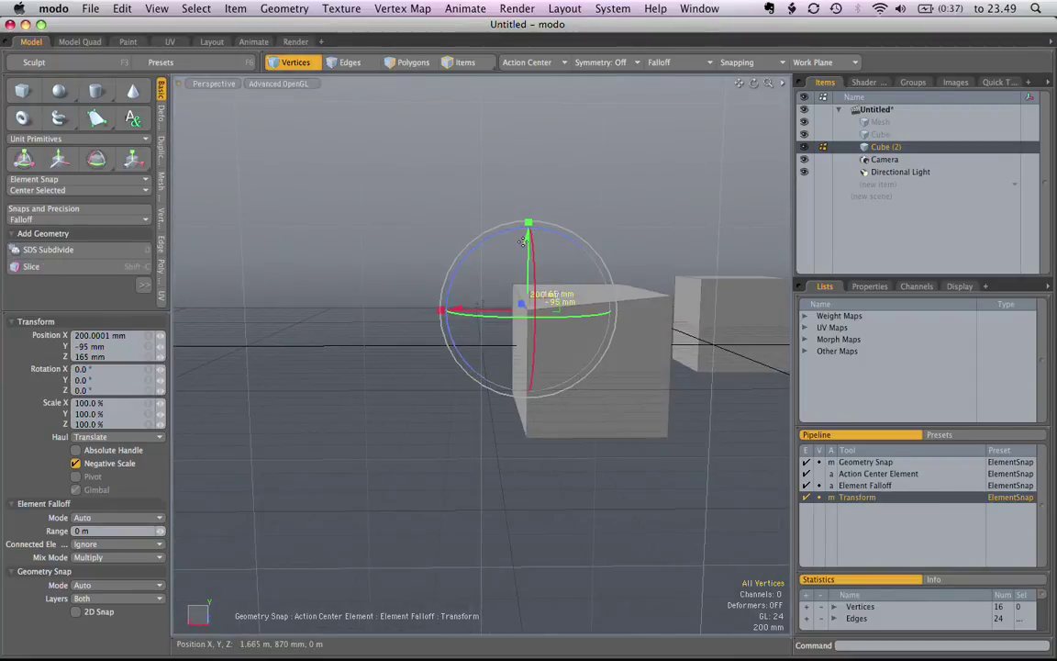
pyautogui.moveTo(524, 242); pyautogui.dragTo(524, 227)
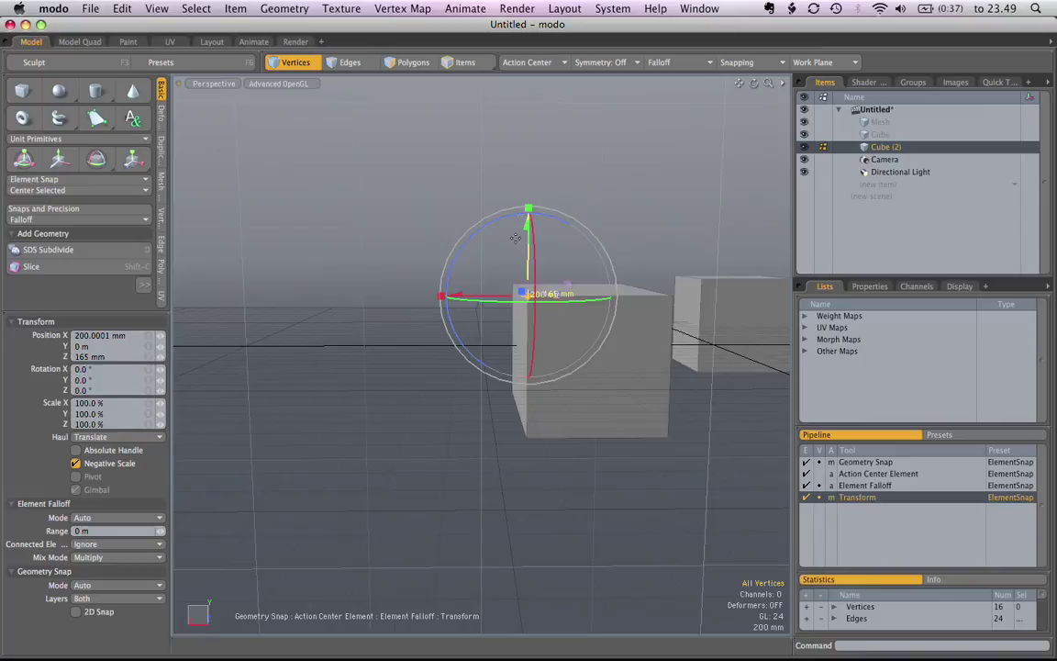
# Push the vertices back along Z to square the box, then drop the Transform tool
pyautogui.keyDown('alt'); pyautogui.moveTo(307, 257); pyautogui.dragTo(512, 287); pyautogui.keyUp('alt')
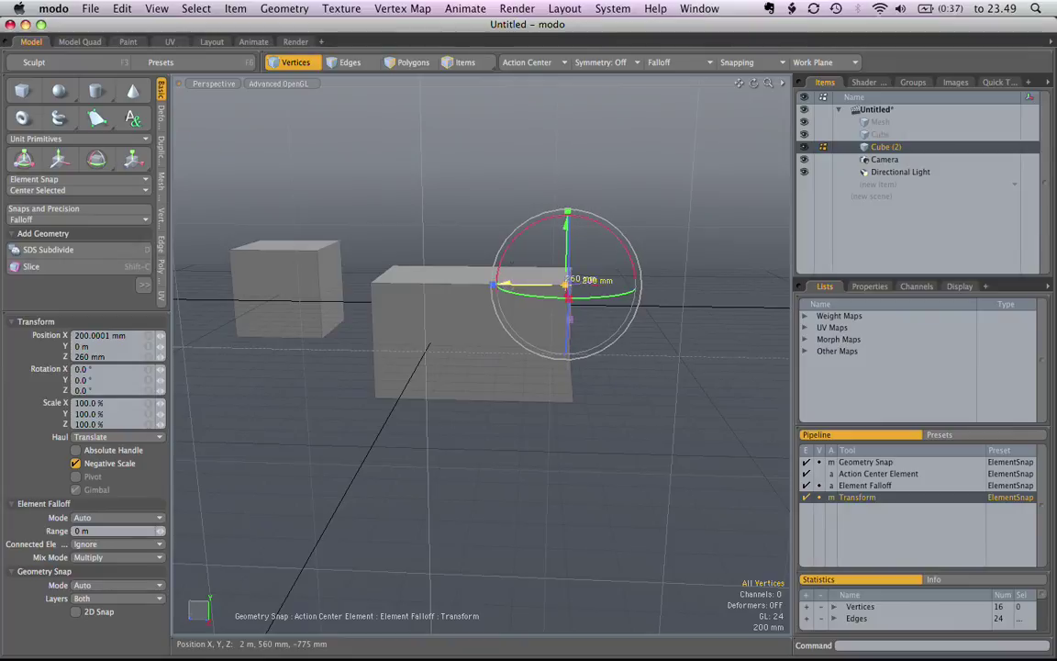
pyautogui.keyDown('alt'); pyautogui.moveTo(632, 437); pyautogui.dragTo(606, 358); pyautogui.keyUp('alt')
pyautogui.moveTo(509, 284)
pyautogui.mouseDown()
pyautogui.moveTo(523, 281)
pyautogui.moveTo(494, 283)
pyautogui.moveTo(522, 281)
pyautogui.mouseUp()
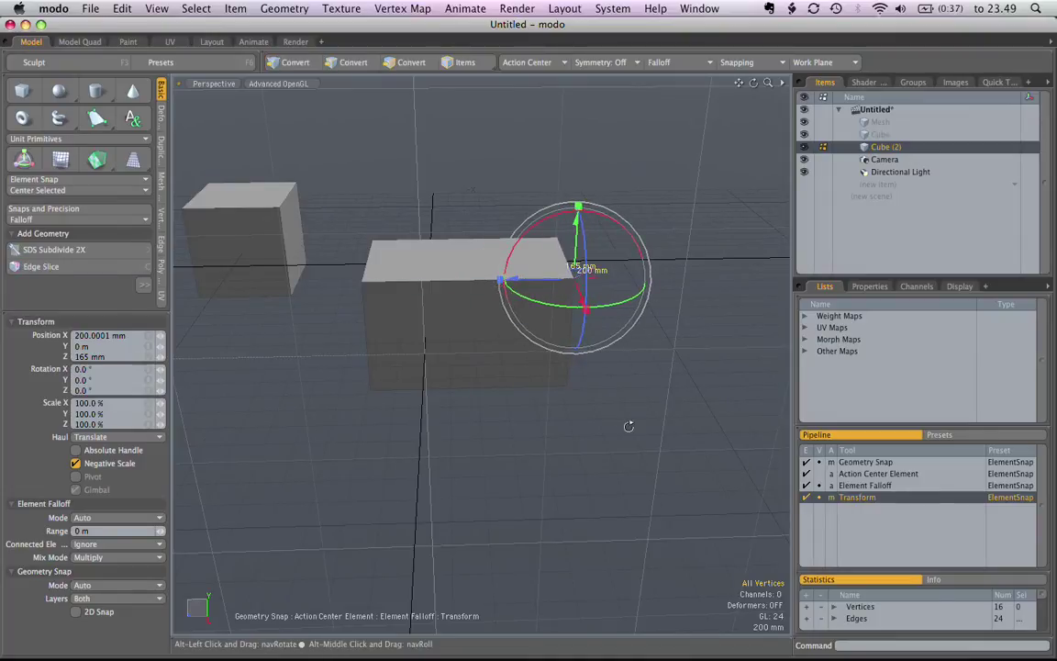
pyautogui.keyDown('alt'); pyautogui.moveTo(628, 425); pyautogui.dragTo(365, 533); pyautogui.keyUp('alt')
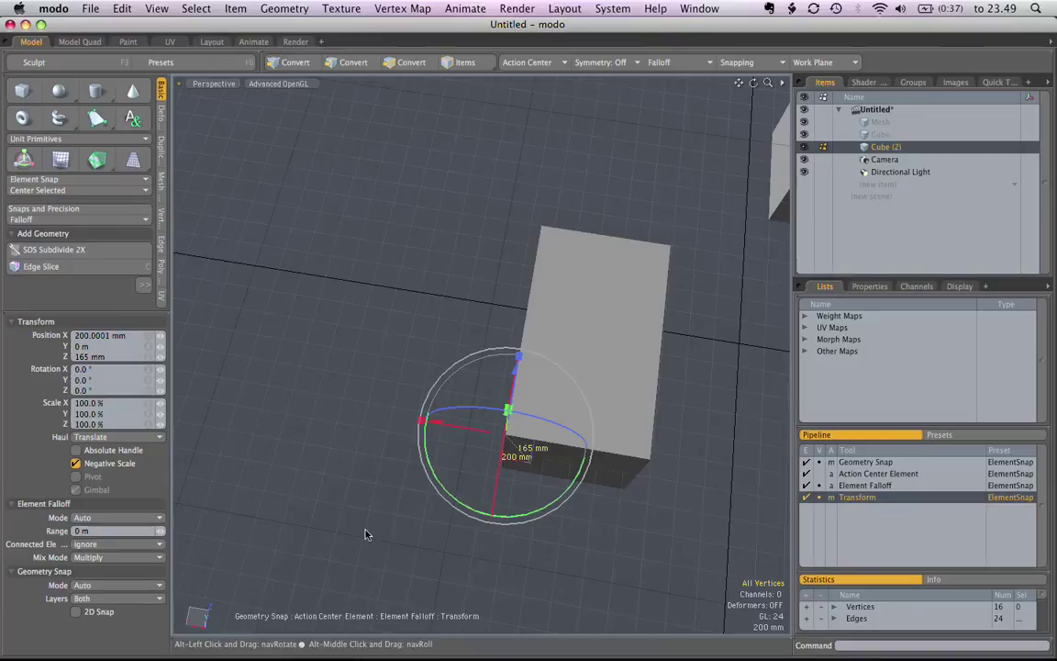
pyautogui.press('q')
pyautogui.keyDown('alt'); pyautogui.moveTo(245, 405); pyautogui.dragTo(524, 394); pyautogui.keyUp('alt')
pyautogui.keyDown('alt'); pyautogui.moveTo(382, 434); pyautogui.dragTo(561, 389); pyautogui.keyUp('alt')
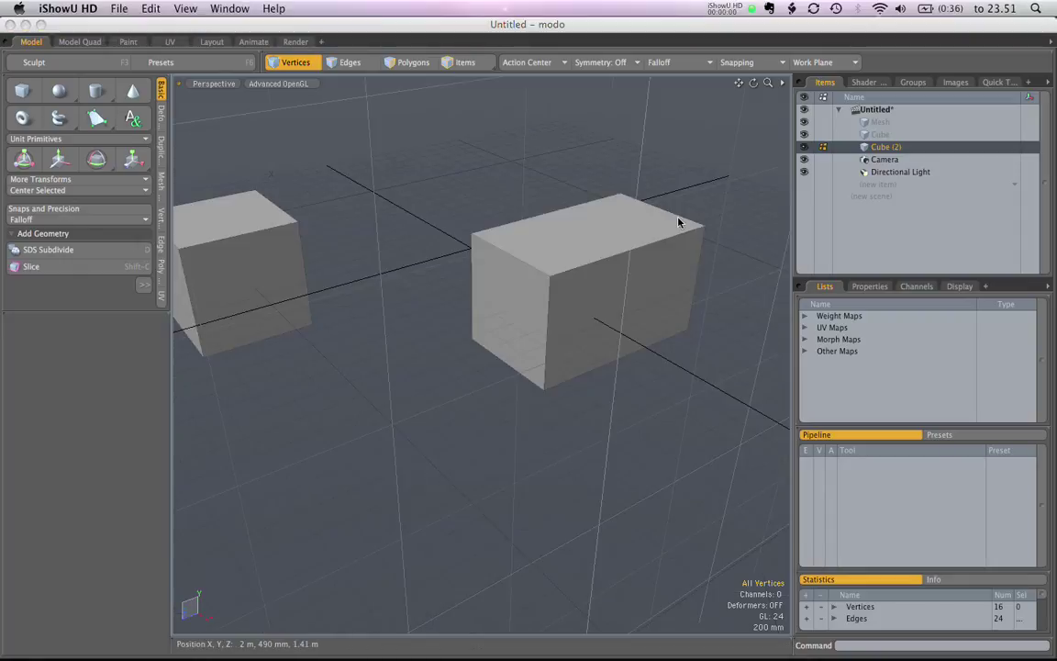
pyautogui.keyDown('alt'); pyautogui.moveTo(609, 242); pyautogui.dragTo(567, 253); pyautogui.keyUp('alt')
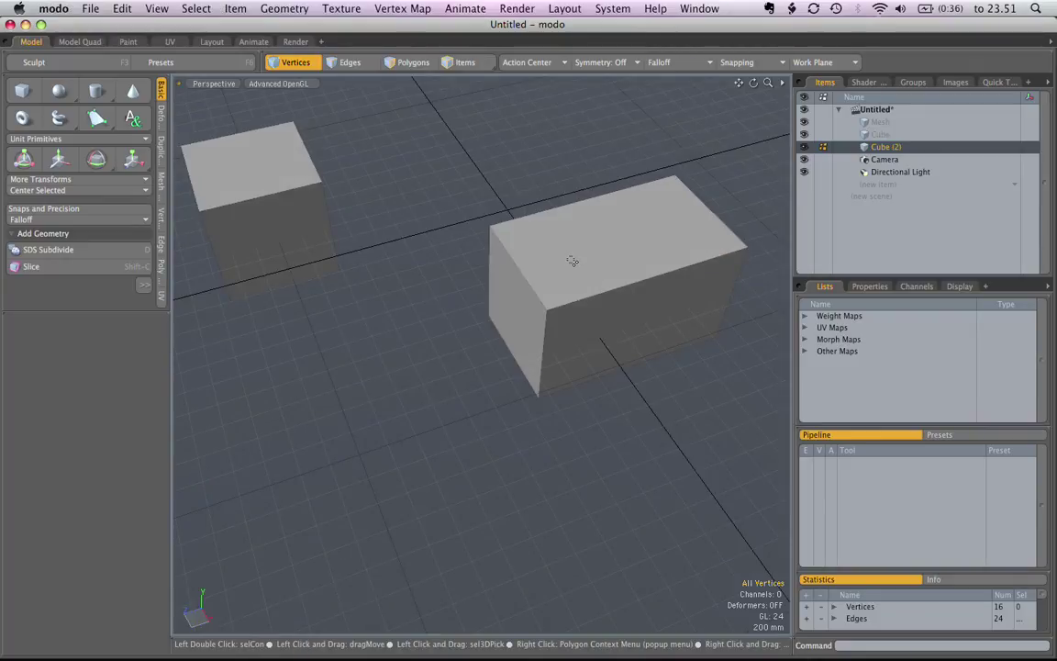
pyautogui.click(120, 8)
pyautogui.click(116, 7)
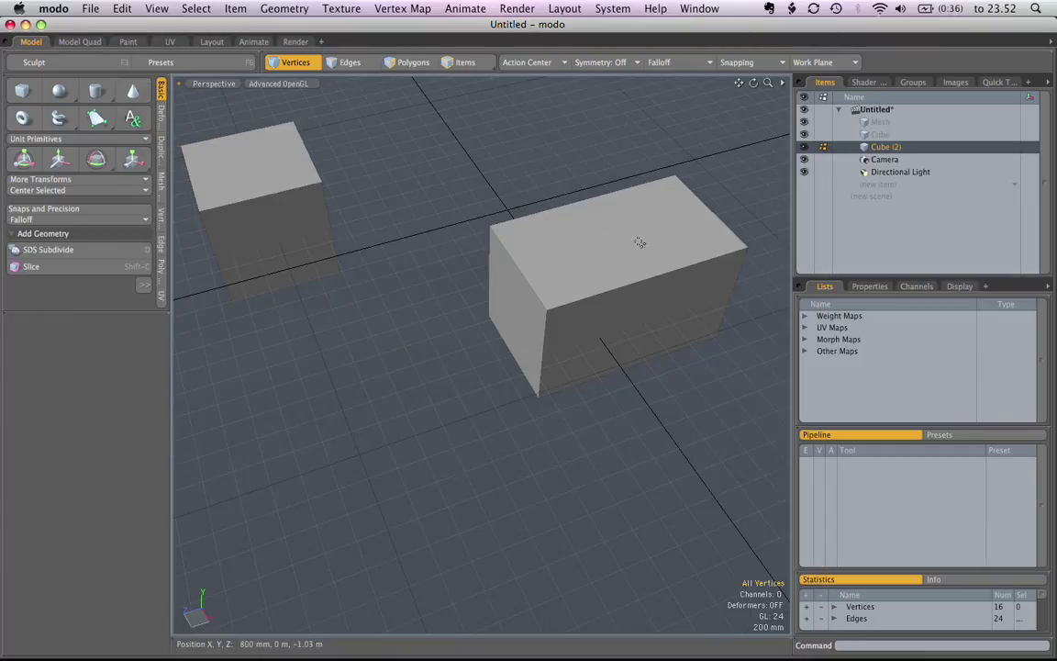
pyautogui.keyDown('alt'); pyautogui.moveTo(637, 240); pyautogui.dragTo(592, 312); pyautogui.keyUp('alt')
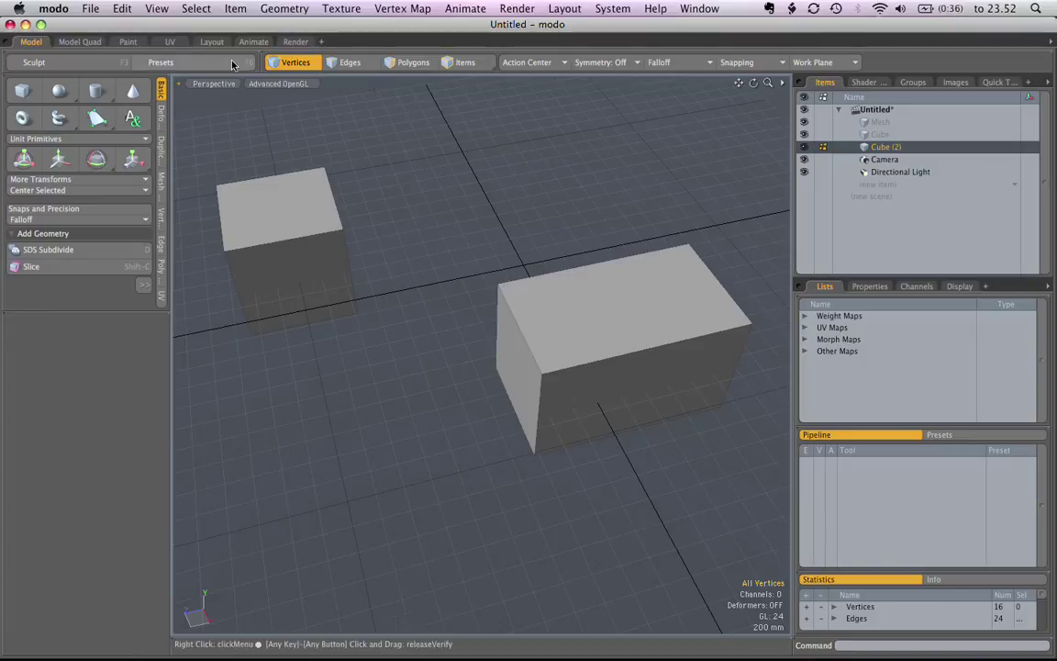
pyautogui.click(409, 62)
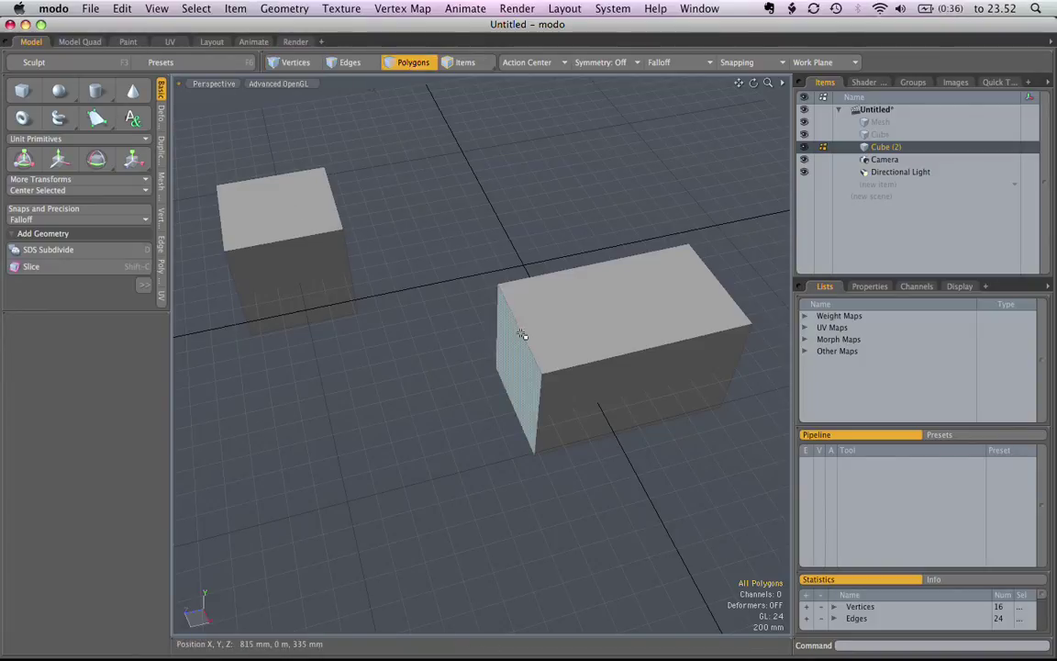
pyautogui.doubleClick(524, 291)
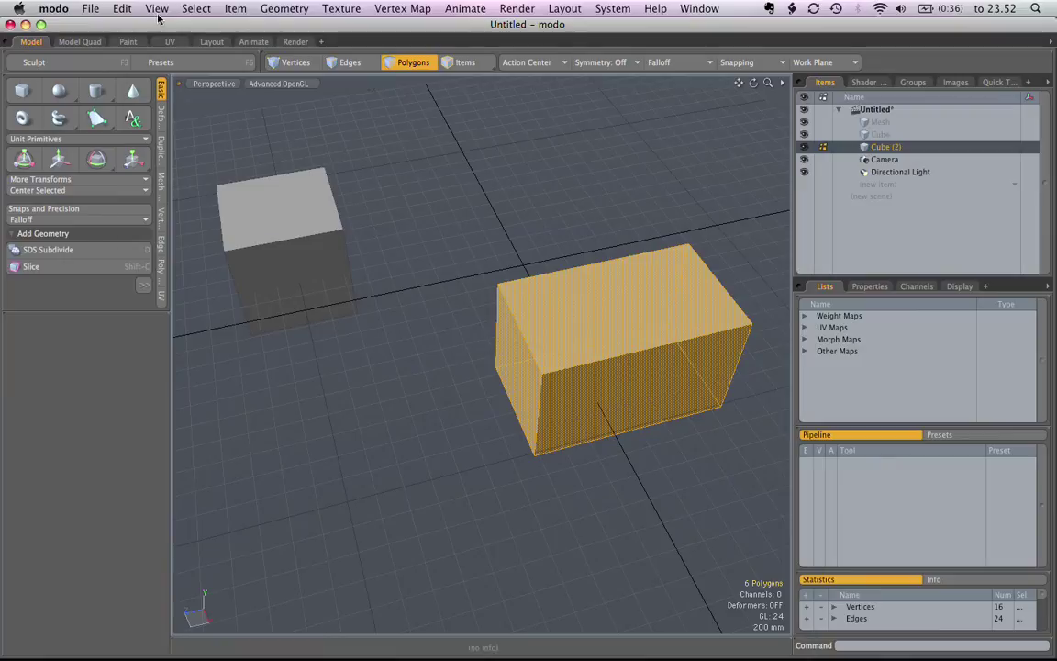
pyautogui.click(122, 8)
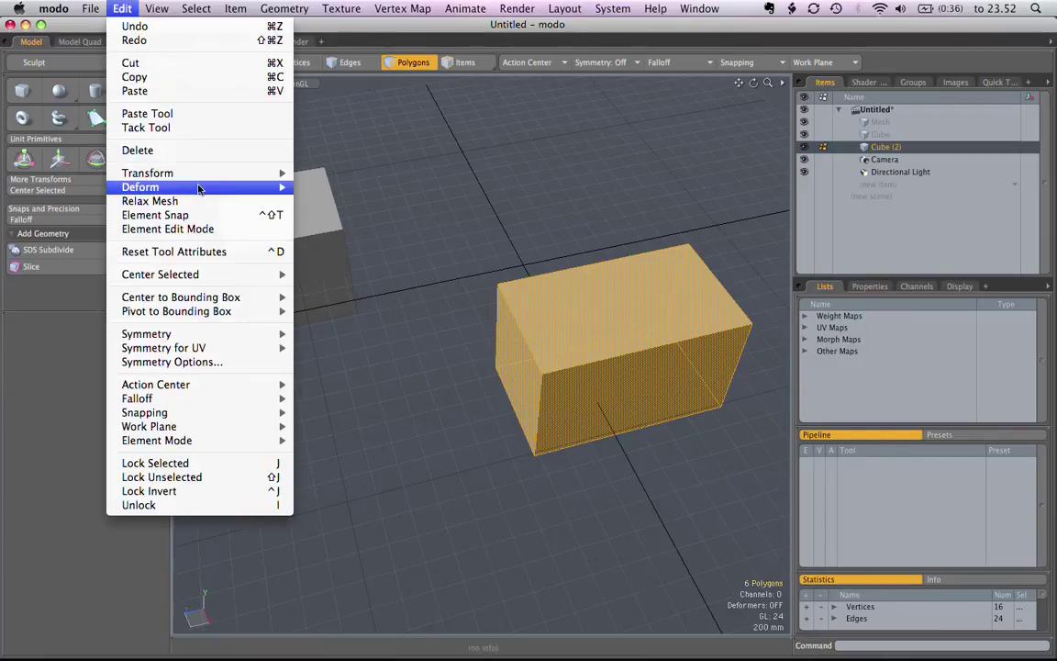
pyautogui.click(201, 215)
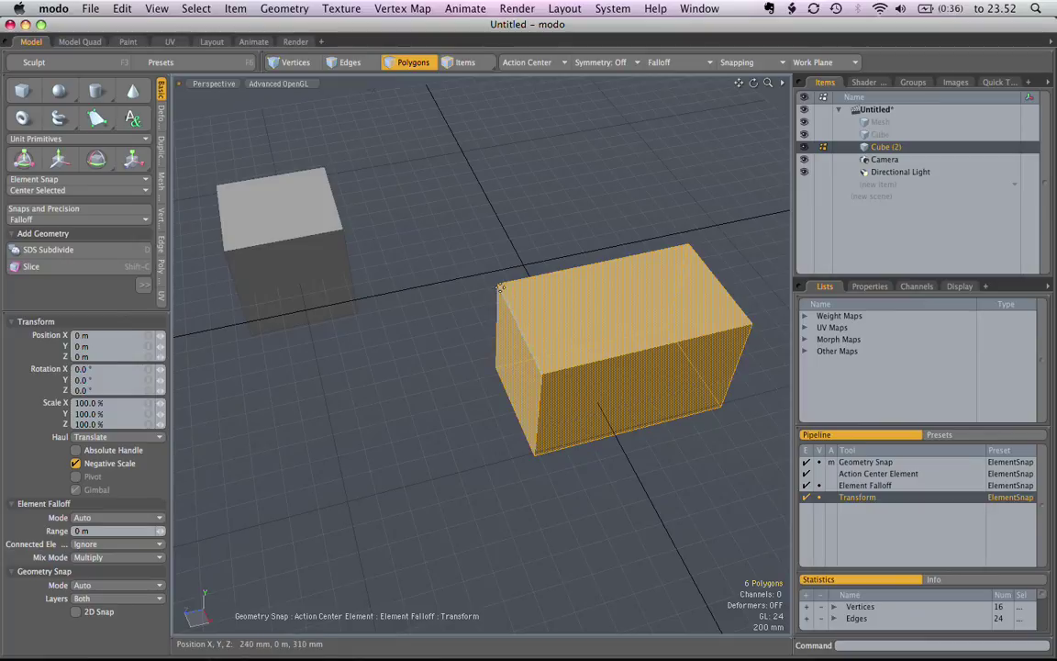
pyautogui.moveTo(497, 287); pyautogui.dragTo(361, 229)
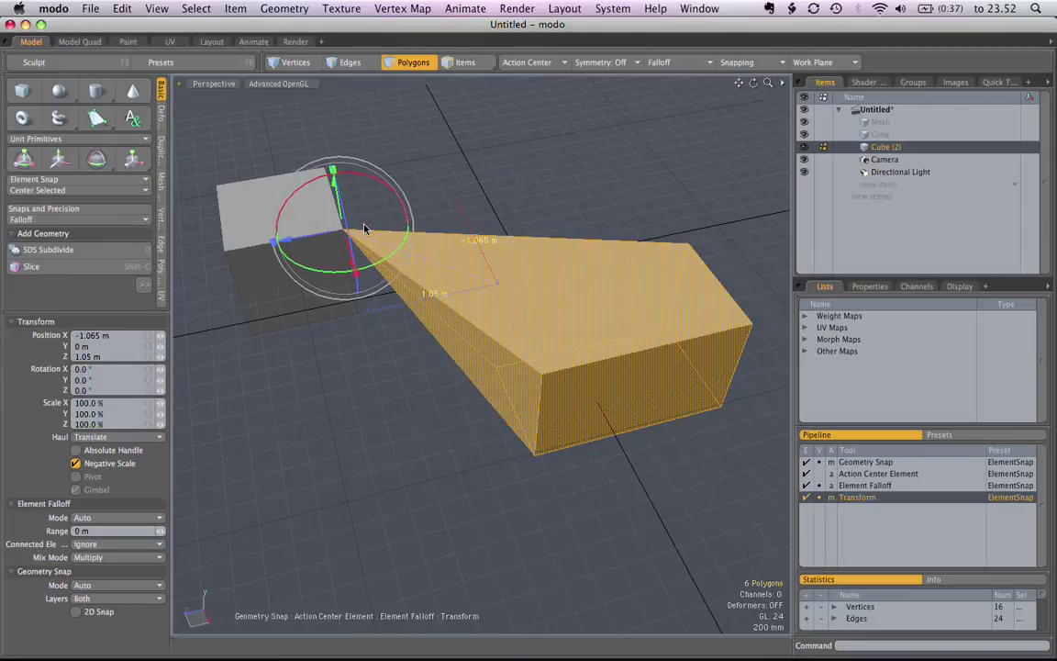
pyautogui.hotkey('ctrl', 'z')
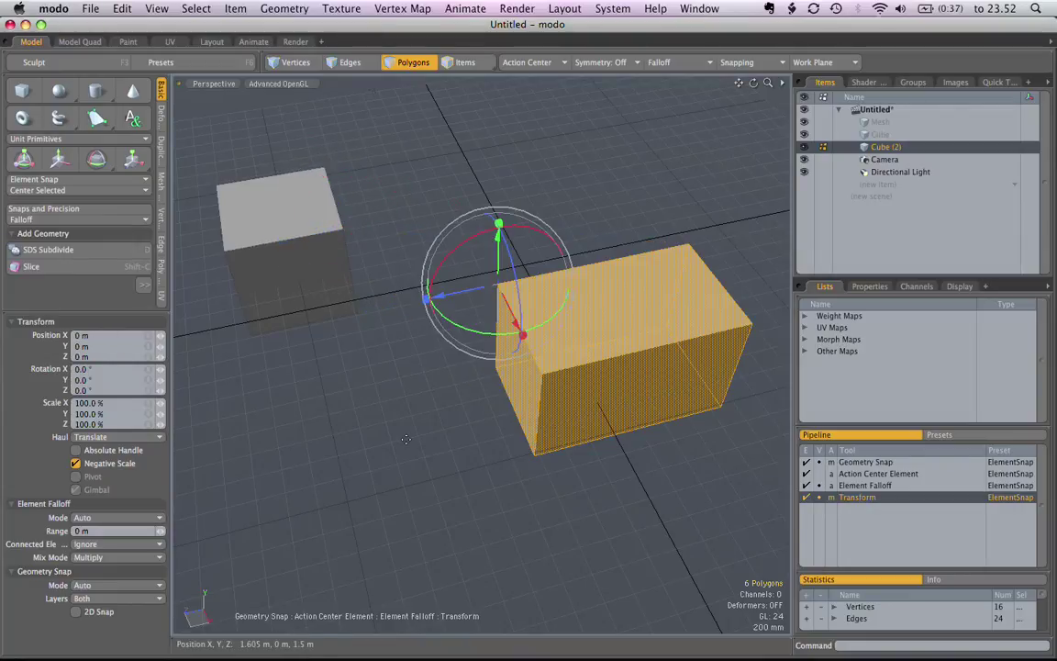